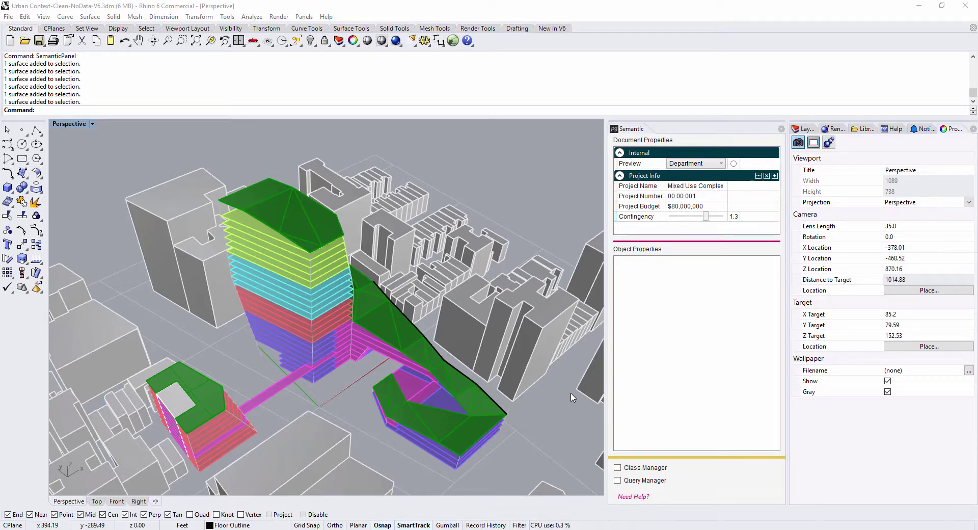
# Orbit closer to the tower and select red and cyan floor plates to check their departments
pyautogui.moveTo(400, 362); pyautogui.dragTo(322, 342, button='right')
pyautogui.scroll(8, 322, 342)
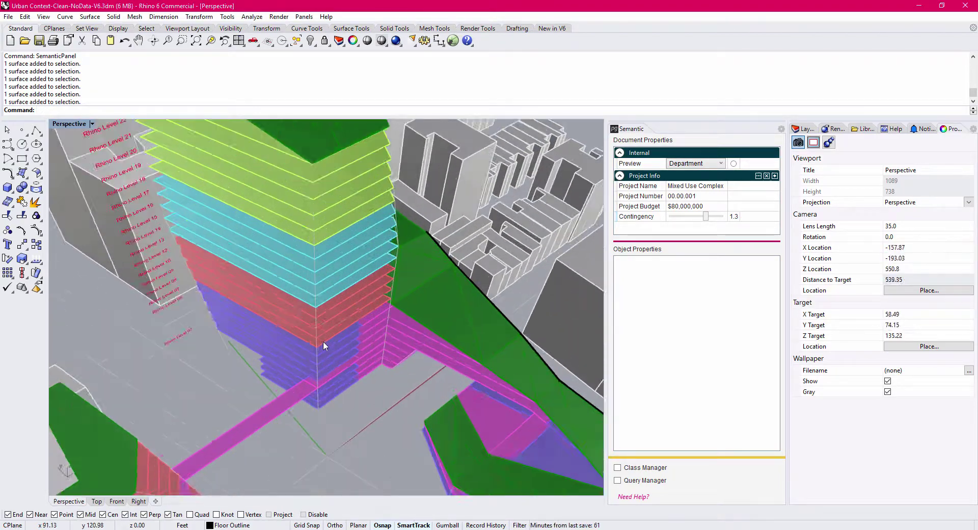
pyautogui.moveTo(351, 304)
pyautogui.mouseDown(button='right')
pyautogui.moveTo(382, 327)
pyautogui.moveTo(374, 313)
pyautogui.moveTo(353, 322)
pyautogui.mouseUp(button='right')
pyautogui.scroll(3, 337, 329)
pyautogui.click(335, 320)
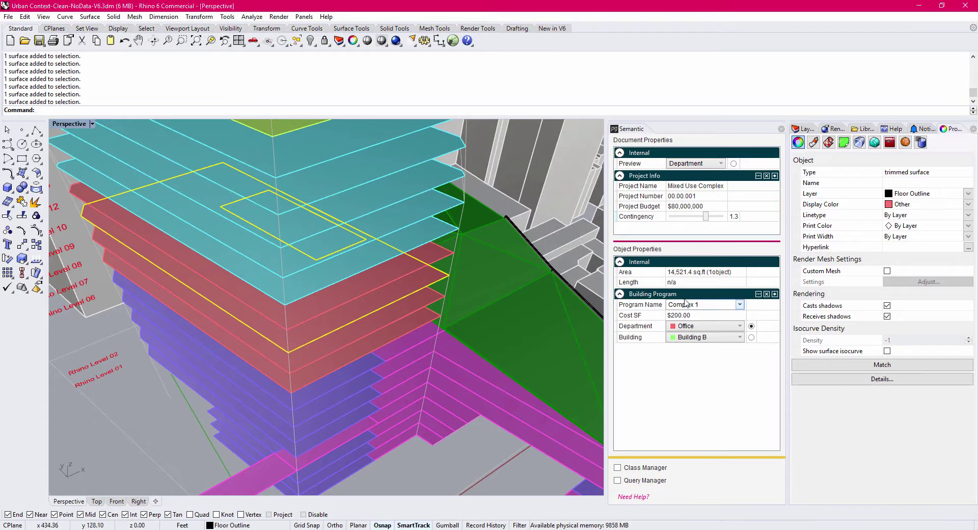
pyautogui.moveTo(401, 283); pyautogui.dragTo(469, 298, button='right')
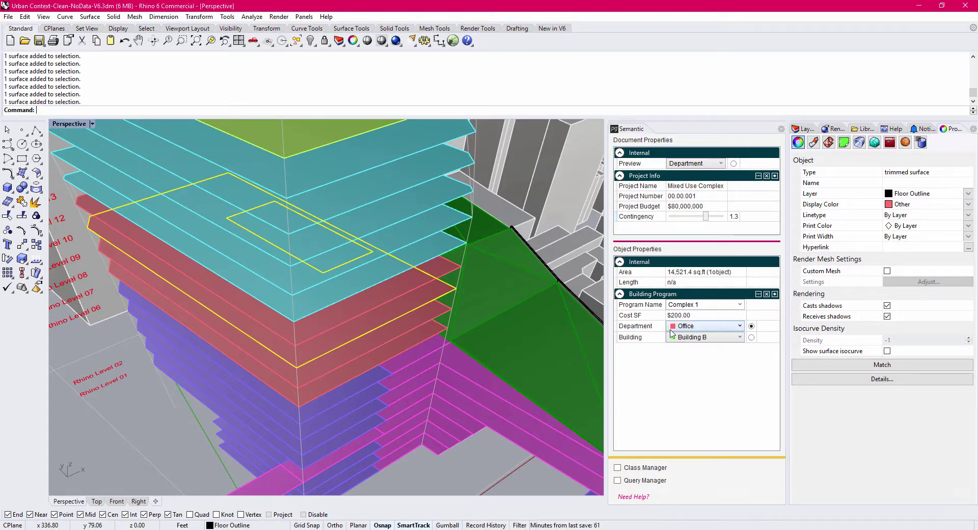
pyautogui.click(325, 287)
pyautogui.click(339, 257)
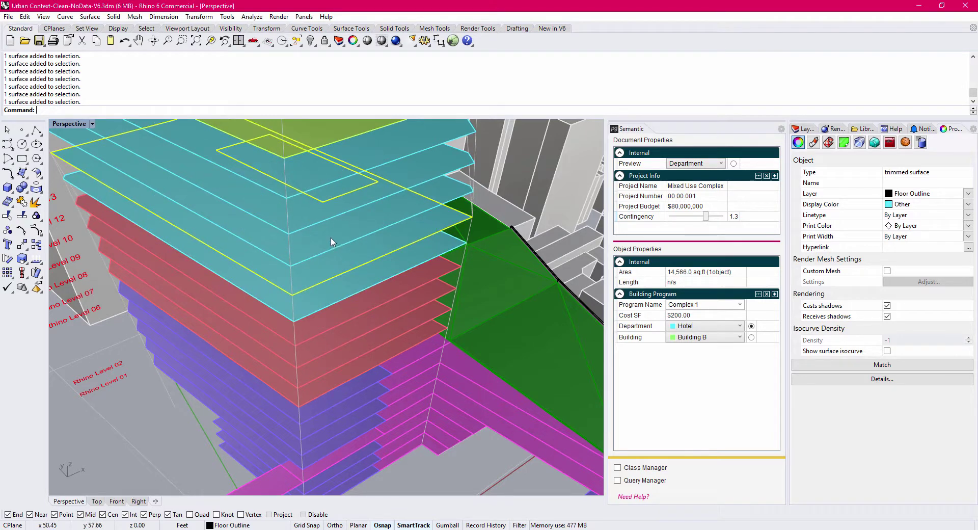
pyautogui.click(335, 241)
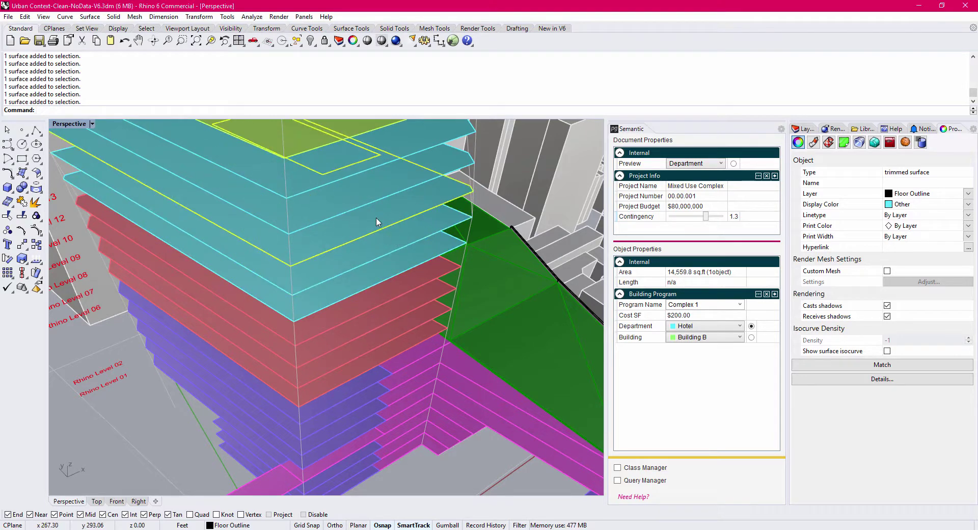
# Check the purple Retail and cyan Hotel floor plates, framing the whole tower
pyautogui.click(362, 386)
pyautogui.click(350, 375)
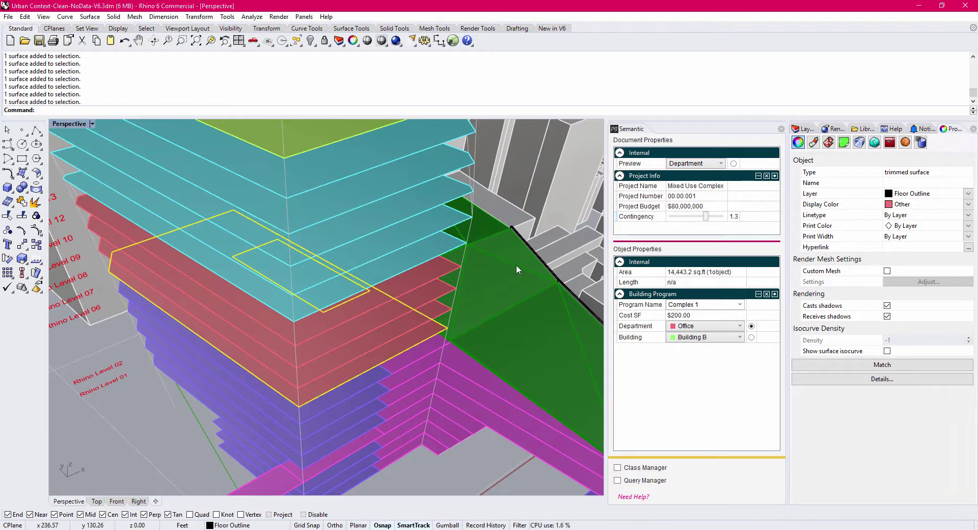
pyautogui.click(333, 303)
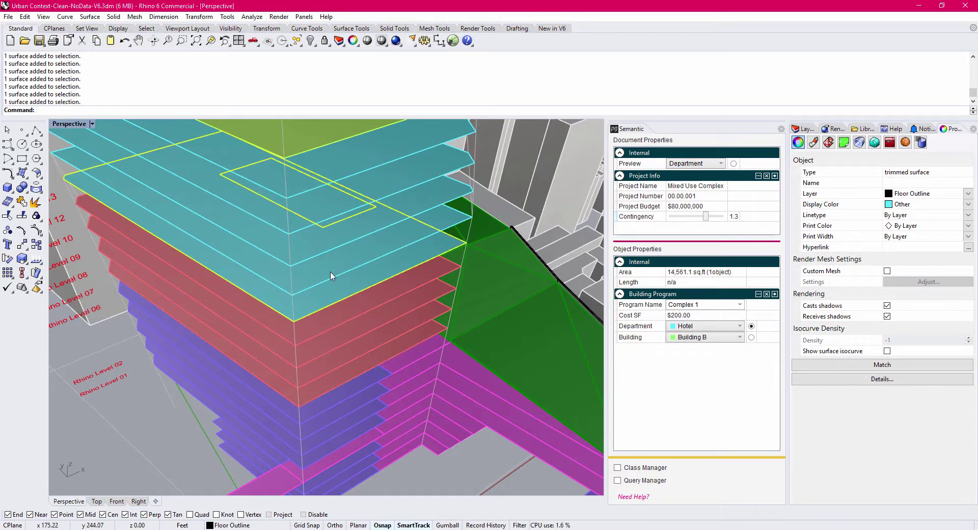
pyautogui.click(315, 215)
pyautogui.scroll(-6, 316, 215)
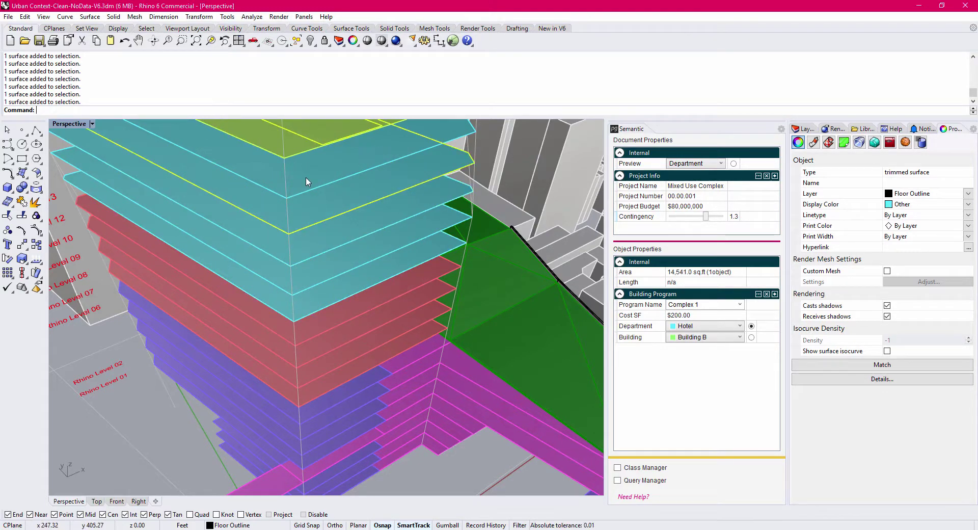
pyautogui.keyDown('shift'); pyautogui.moveTo(357, 320); pyautogui.dragTo(351, 340, button='right'); pyautogui.keyUp('shift')
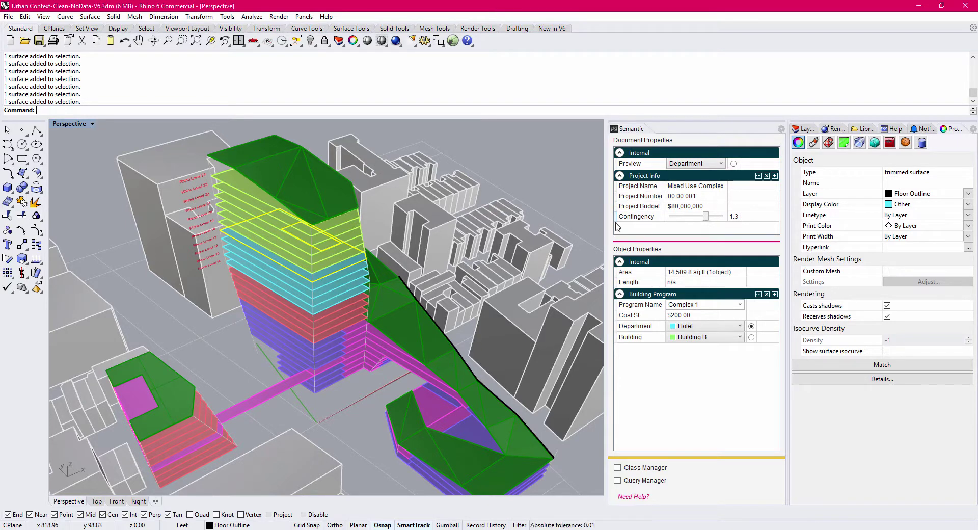
# Raise the project contingency to 1.4, clear the selection and reorient the view
pyautogui.moveTo(707, 223)
pyautogui.mouseDown()
pyautogui.moveTo(696, 224)
pyautogui.moveTo(707, 227)
pyautogui.mouseUp()
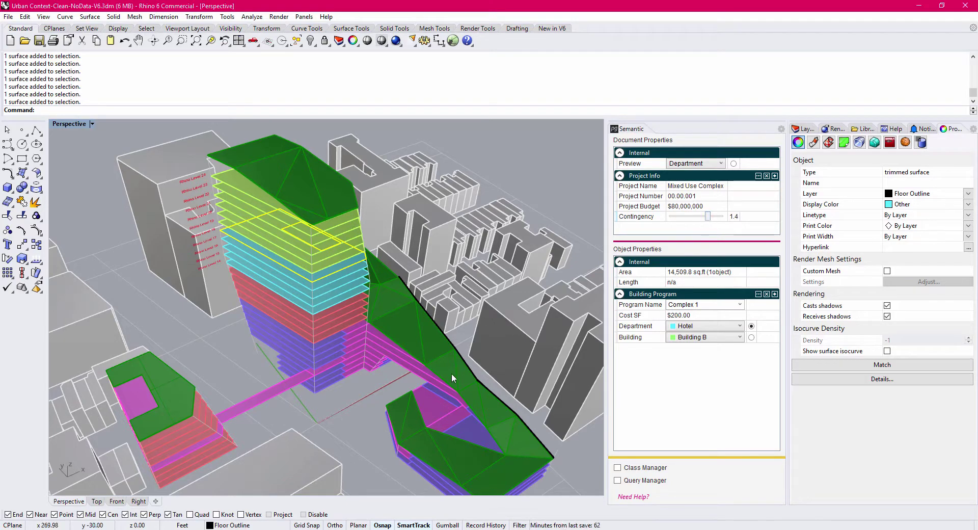
pyautogui.click(364, 404)
pyautogui.moveTo(364, 404); pyautogui.dragTo(269, 399, button='right')
pyautogui.scroll(2, 277, 356)
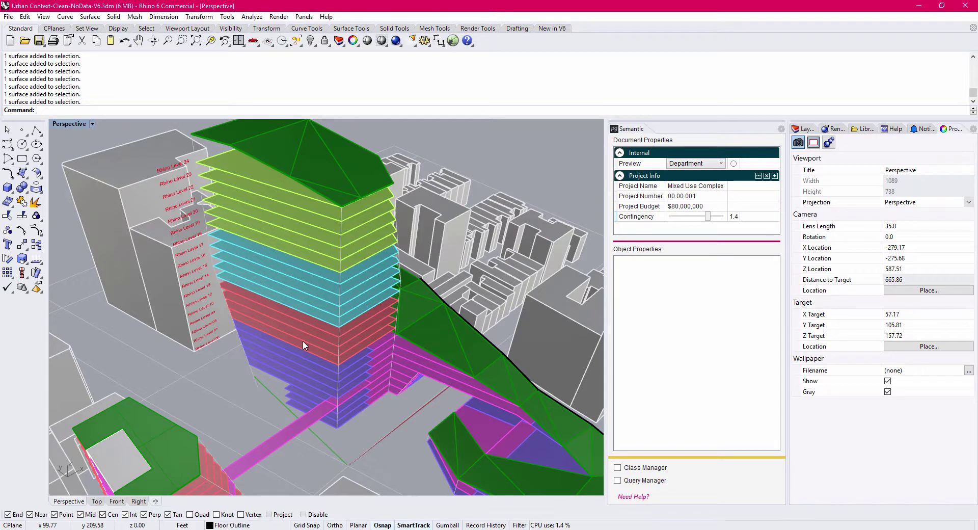
pyautogui.scroll(-2, 358, 311)
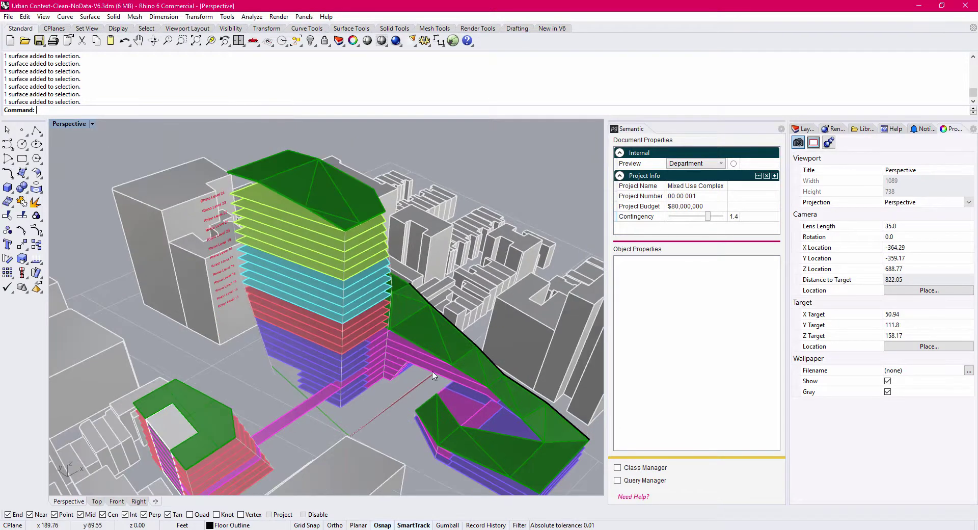
# Add a new semantic query in the Query Builder and name it 'Cost by Department'
pyautogui.click(617, 480)
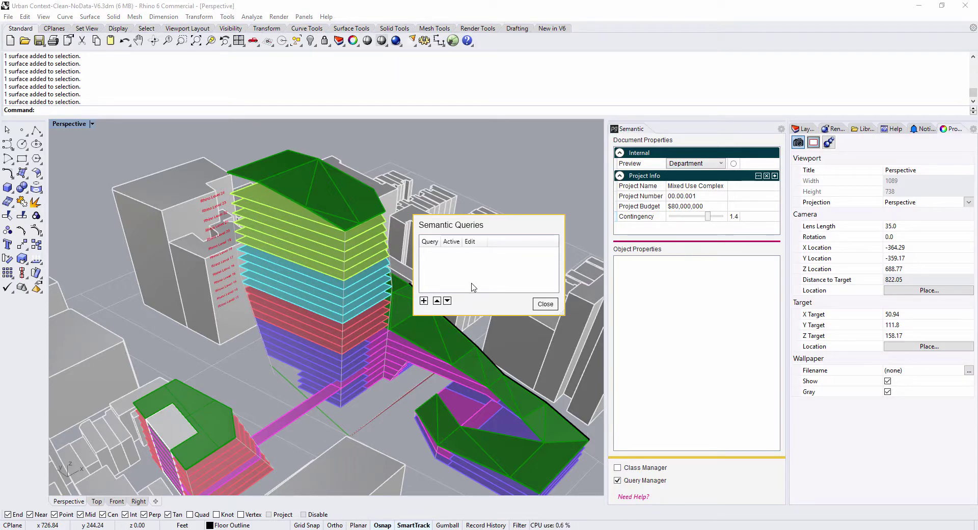
pyautogui.click(424, 302)
pyautogui.moveTo(497, 157); pyautogui.dragTo(459, 262)
pyautogui.click(400, 287)
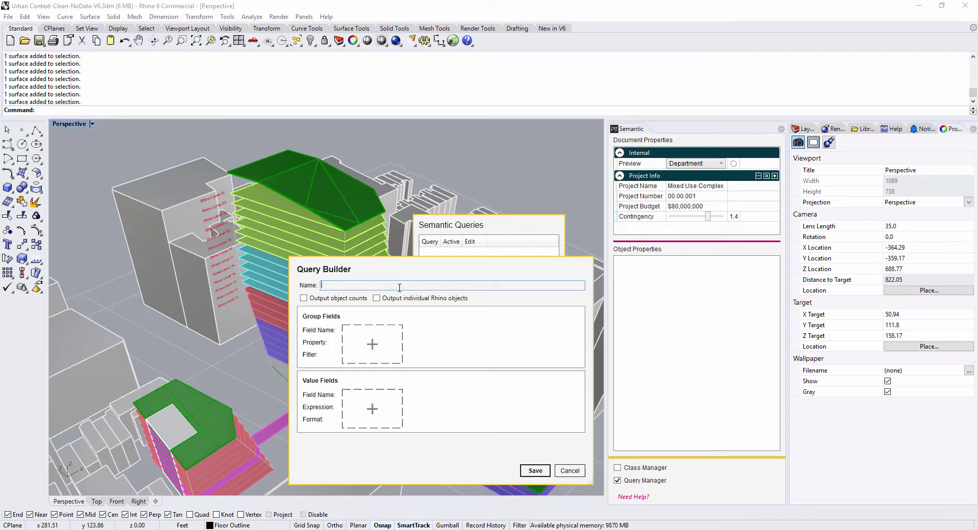
pyautogui.write('Cos')
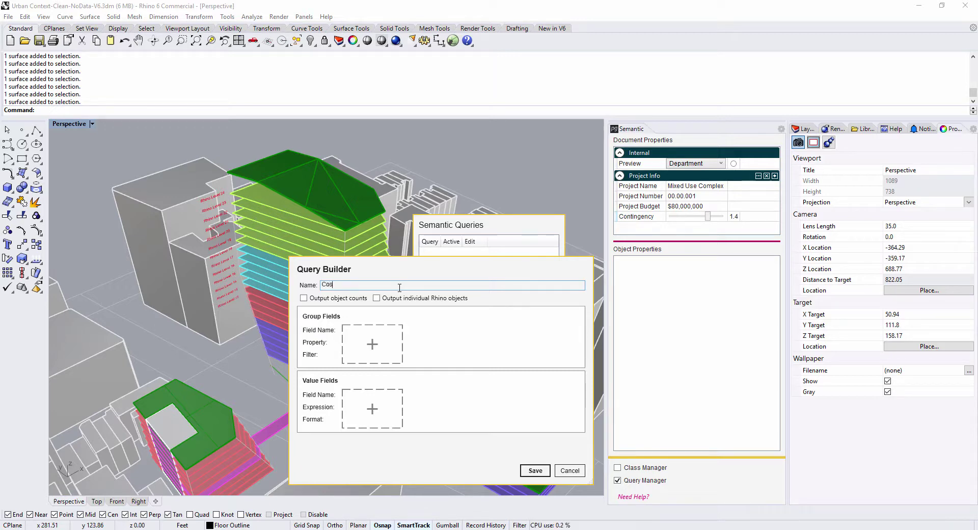
pyautogui.write('t by Department')
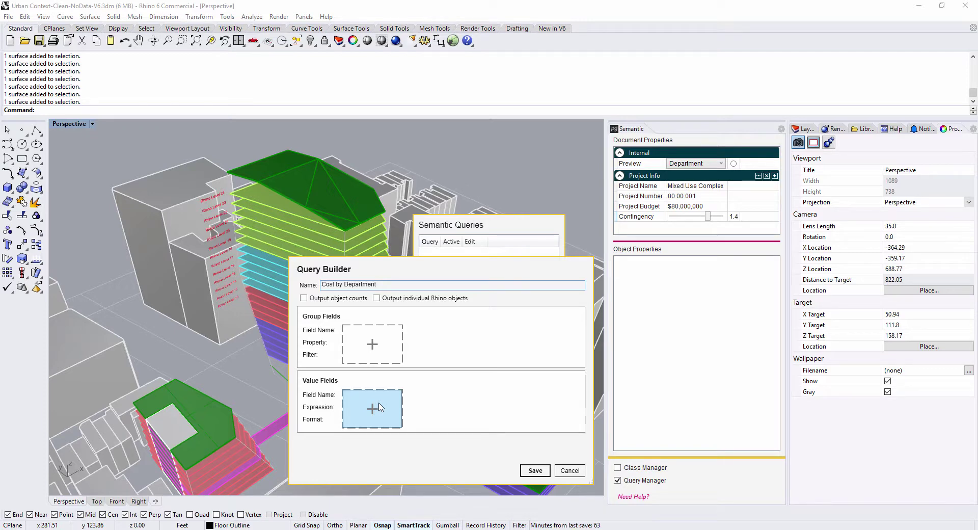
# Add a group field named 'Dept' that uses the Department property
pyautogui.click(394, 338)
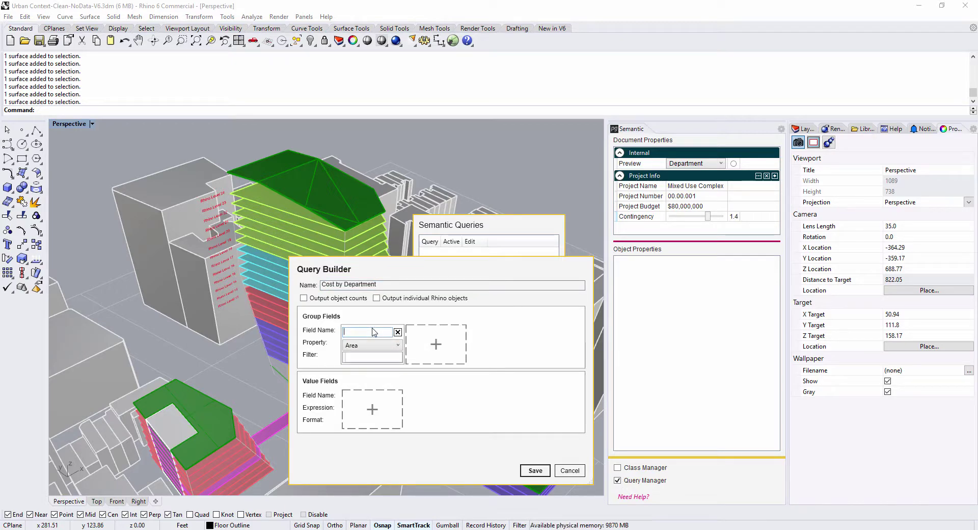
pyautogui.write('D')
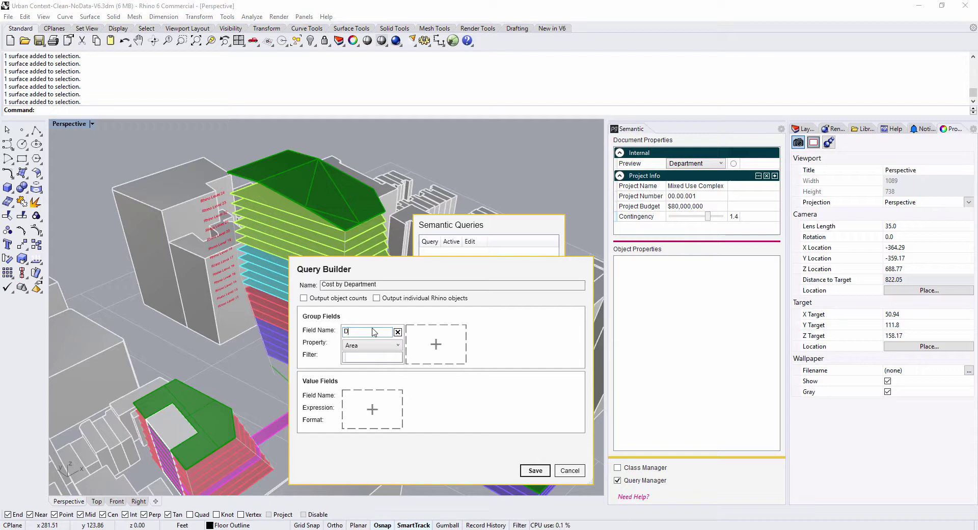
pyautogui.write('ept')
pyautogui.click(366, 346)
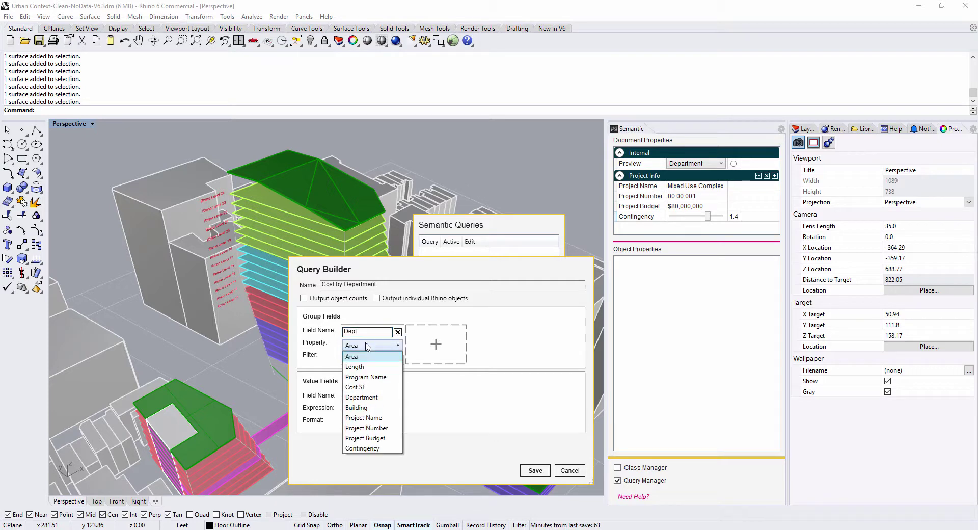
pyautogui.click(380, 397)
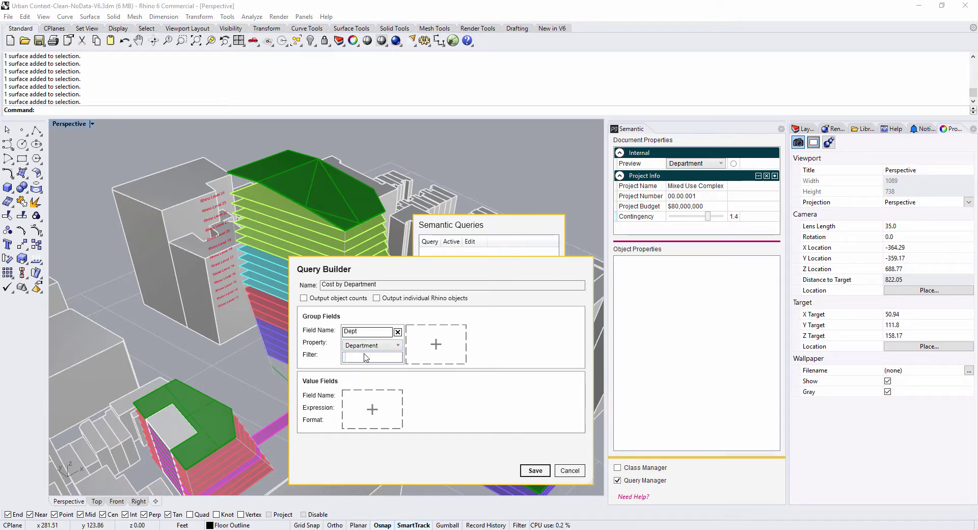
# Add a 'Total Cost' value field with the expression [Area]*[Cost SF]
pyautogui.click(371, 409)
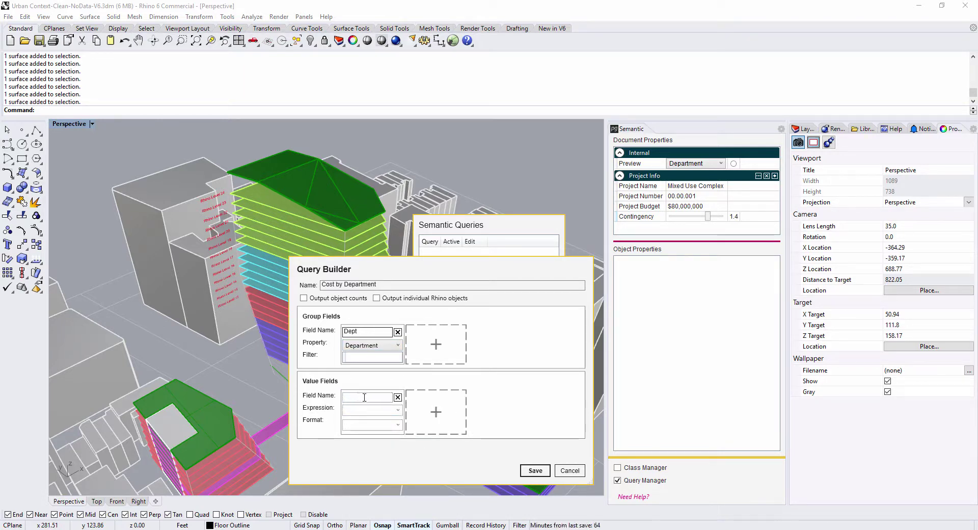
pyautogui.write('Total Cost')
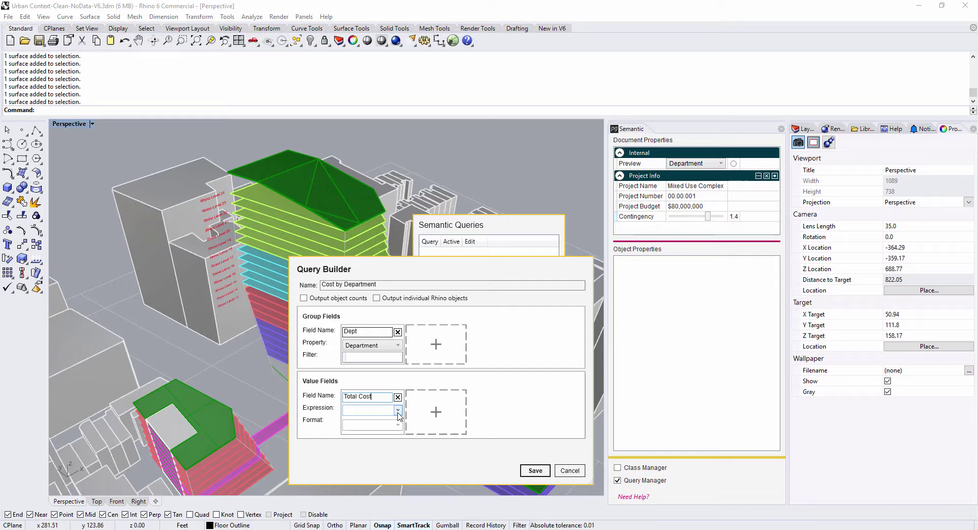
pyautogui.click(397, 413)
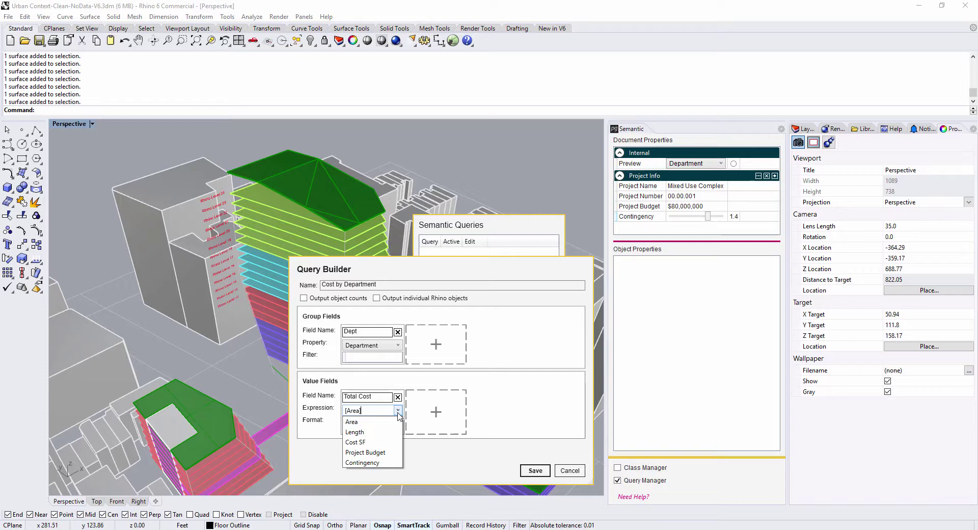
pyautogui.write('*[Cost SF]')
pyautogui.click(393, 383)
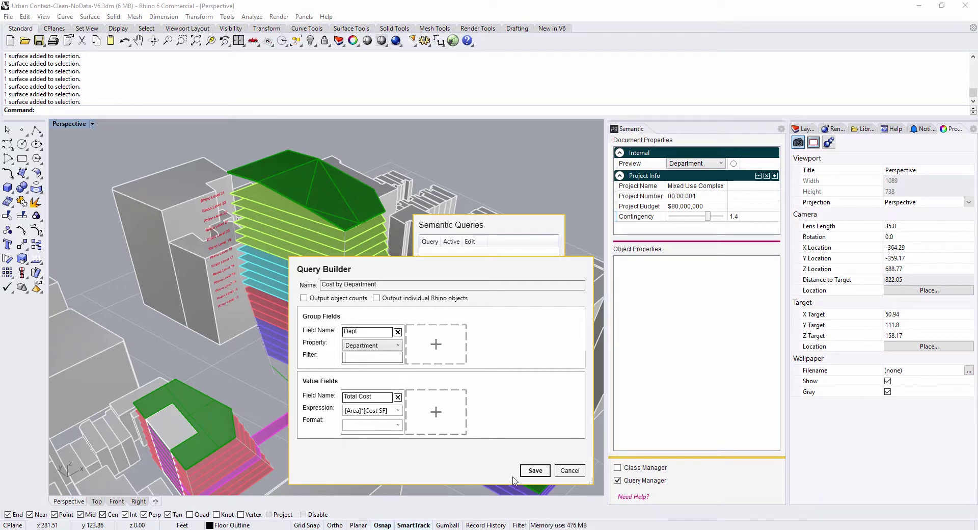
# Save and activate Cost by Department, move its results table aside, and pick a Hotel floor
pyautogui.click(535, 470)
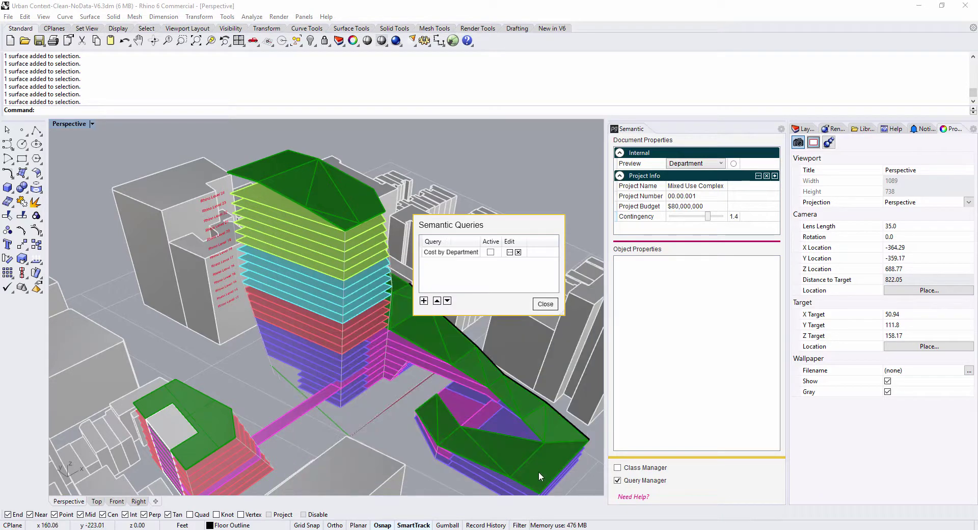
pyautogui.click(490, 252)
pyautogui.moveTo(493, 227); pyautogui.dragTo(254, 298)
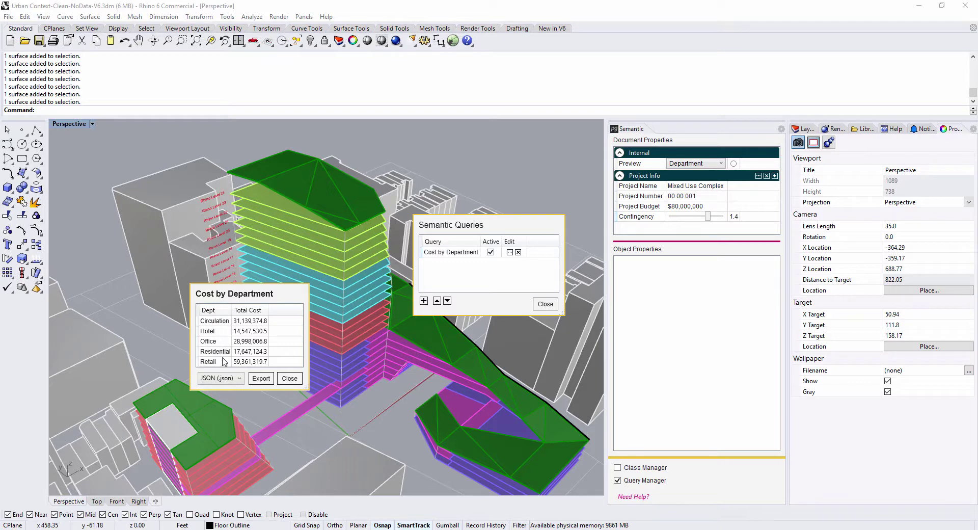
pyautogui.click(360, 310)
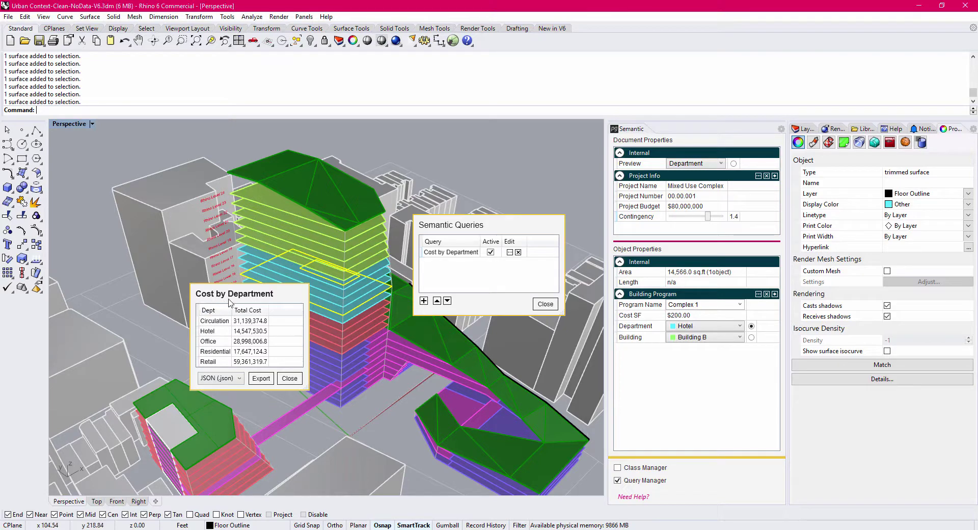
# Select all five Hotel floors with Select Similar on the Department property
pyautogui.moveTo(229, 299); pyautogui.dragTo(156, 230)
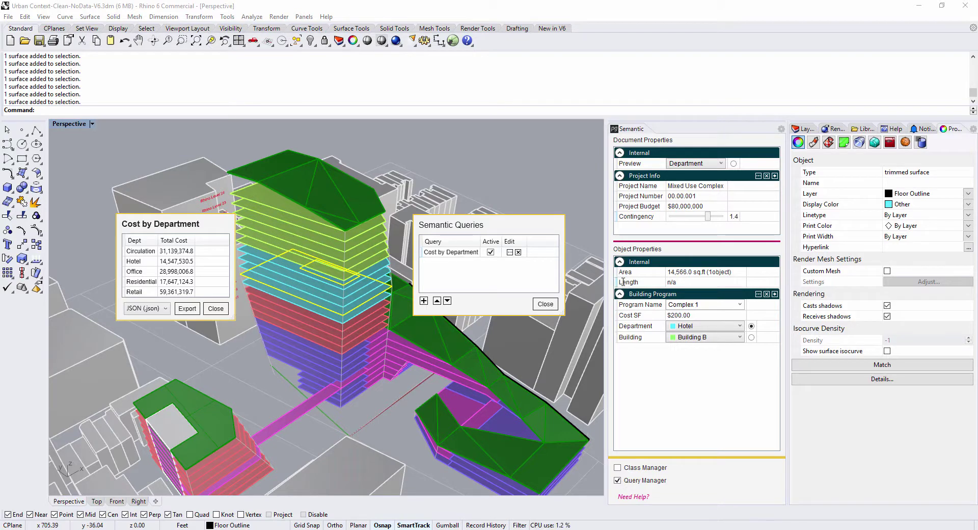
pyautogui.rightClick(646, 327)
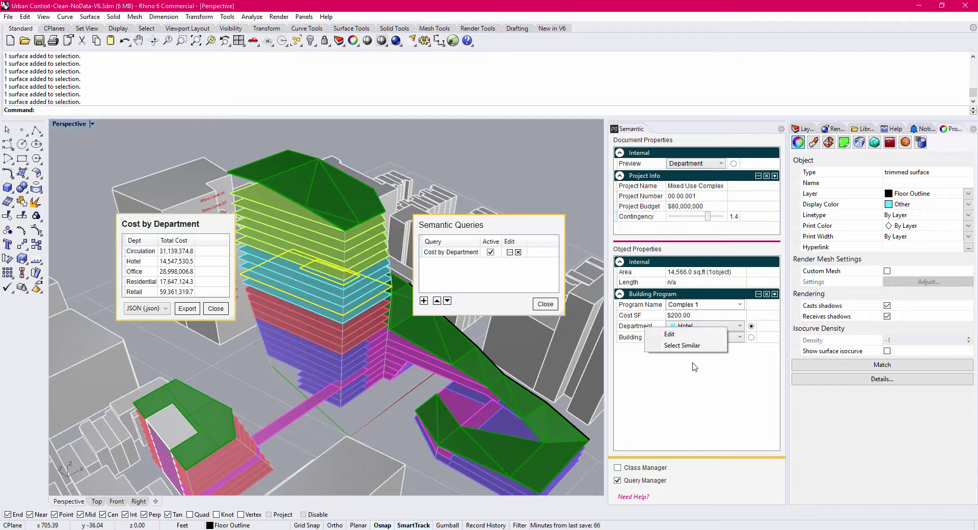
pyautogui.click(683, 345)
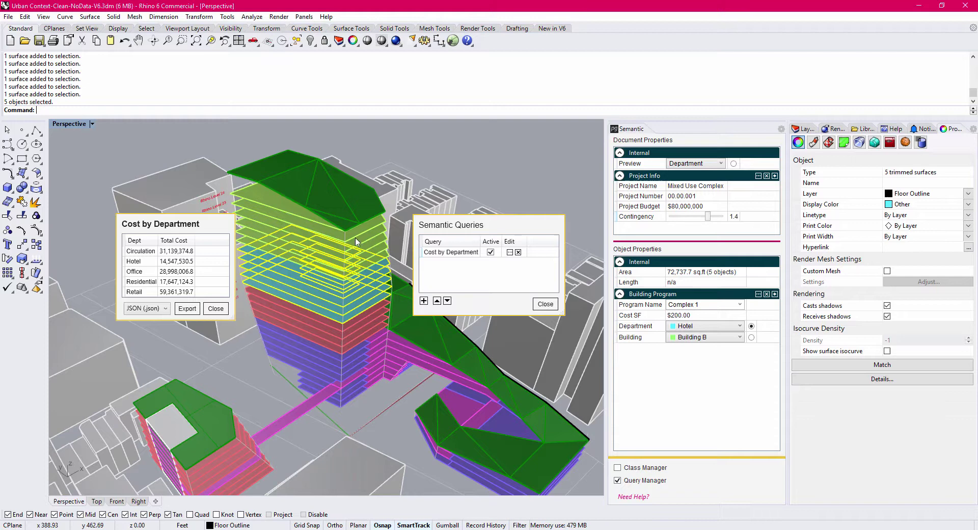
# Set the selected Hotel floors' Cost SF to $250.00
pyautogui.click(697, 316)
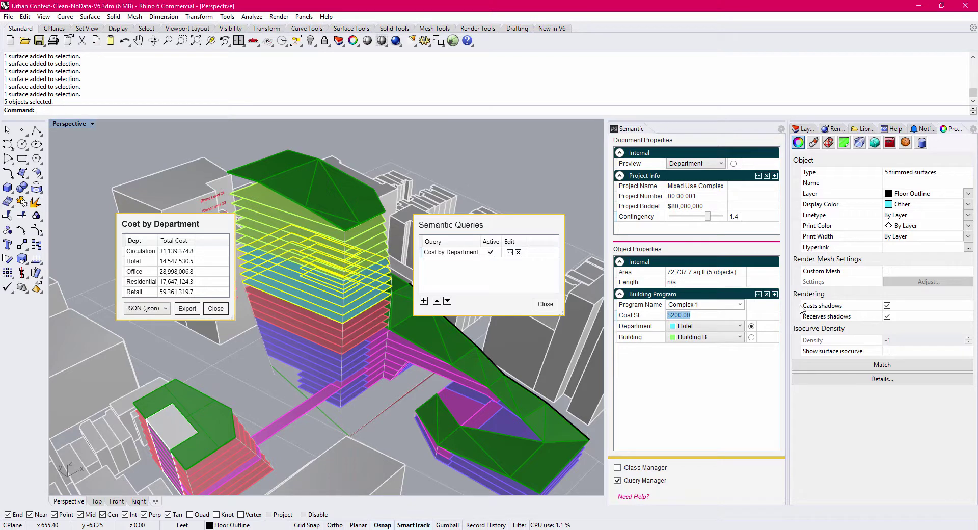
pyautogui.write('250')
pyautogui.press('Tab')
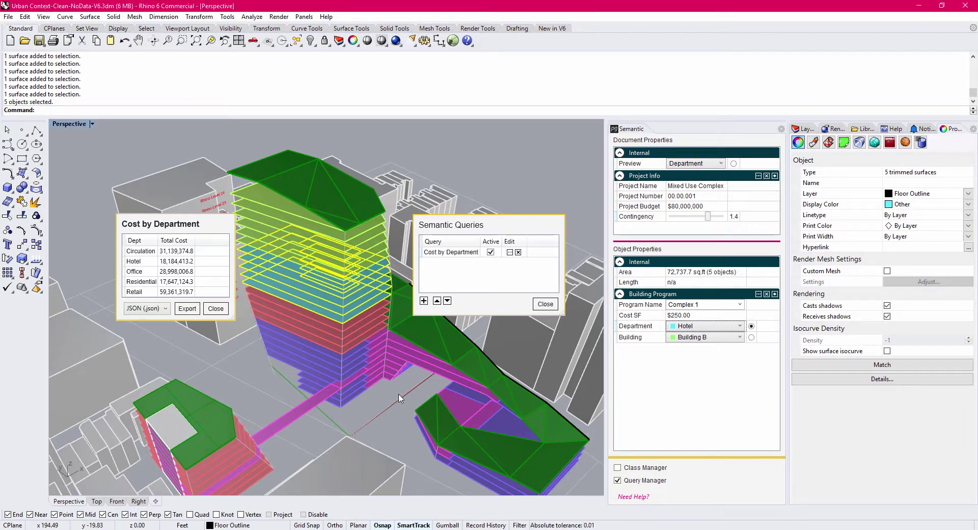
# Select all Retail floors via Select Similar and set their Cost SF to $150.00
pyautogui.click(360, 413)
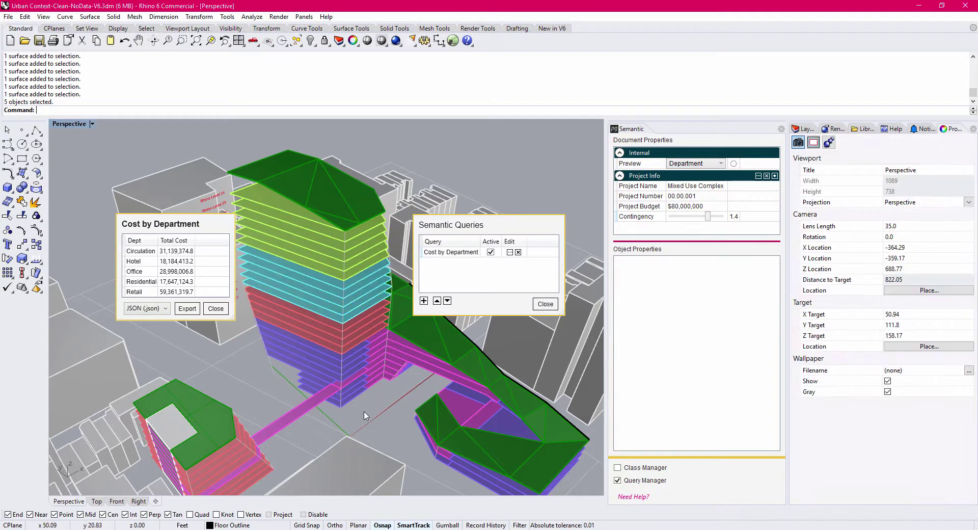
pyautogui.click(309, 355)
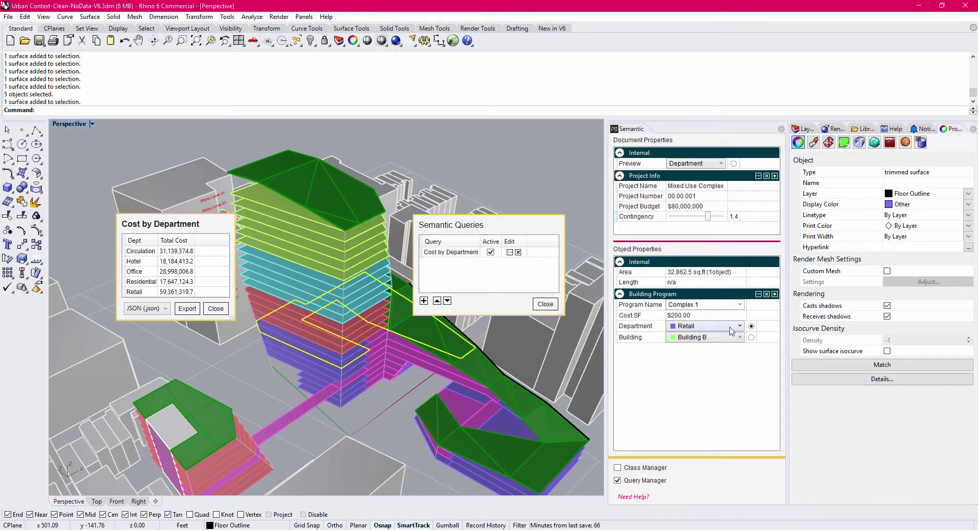
pyautogui.rightClick(654, 326)
pyautogui.click(668, 345)
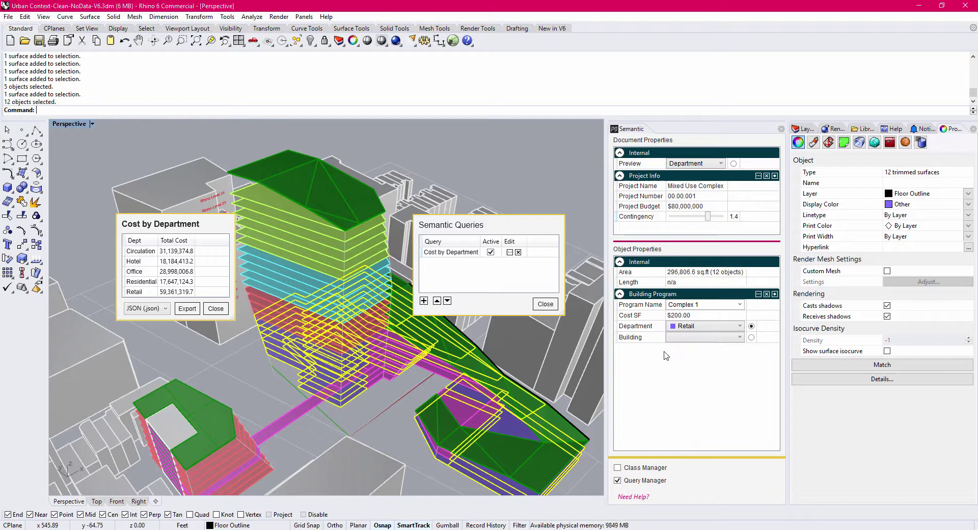
pyautogui.click(701, 314)
pyautogui.write('15')
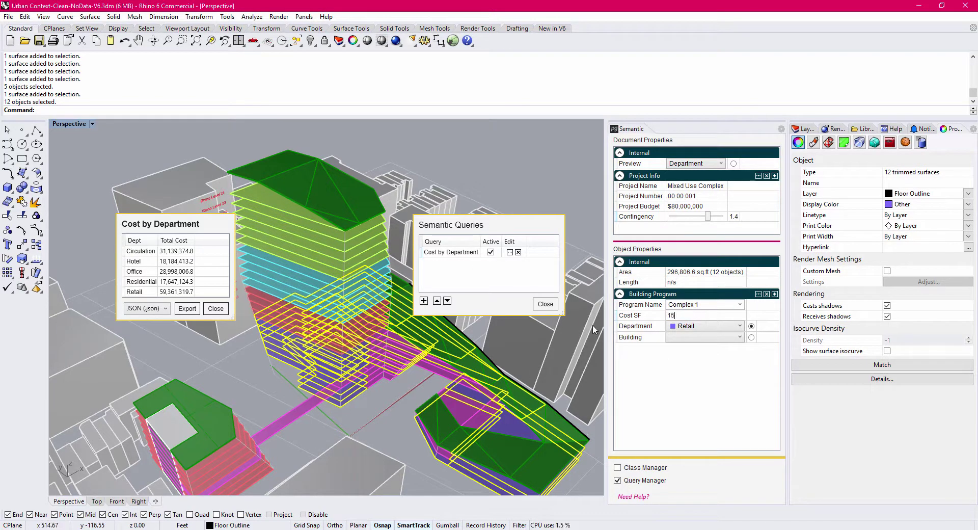
pyautogui.write('0')
pyautogui.press('Tab')
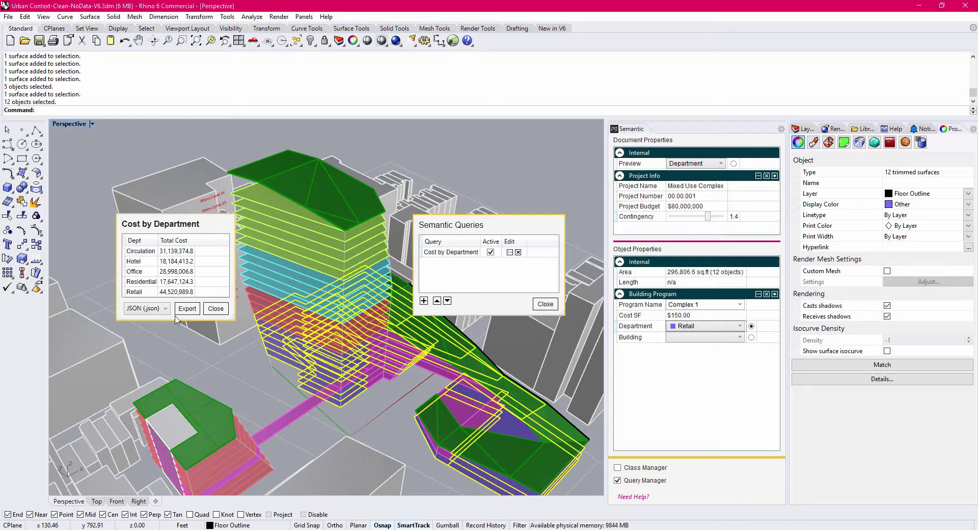
# Close the results, clear the Retail selection, and reopen Cost by Department for editing
pyautogui.click(215, 309)
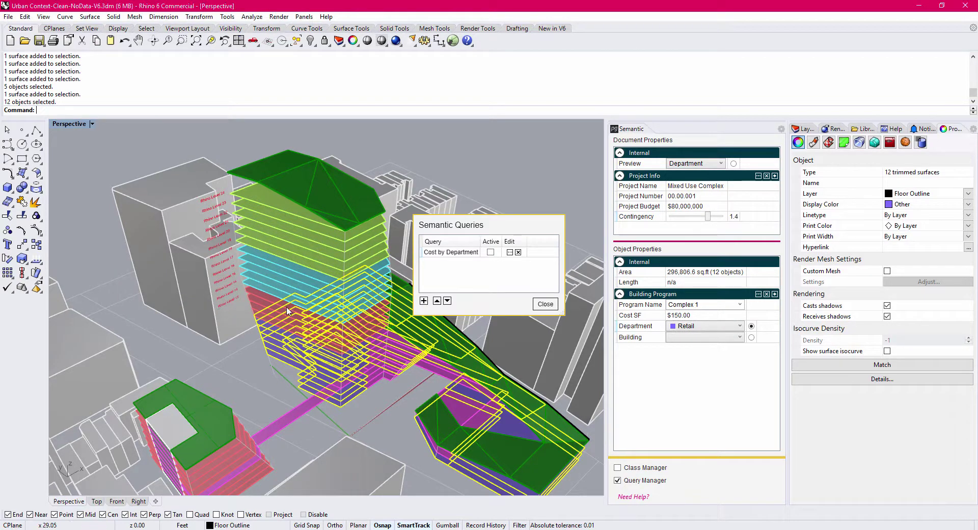
pyautogui.click(260, 379)
pyautogui.click(510, 251)
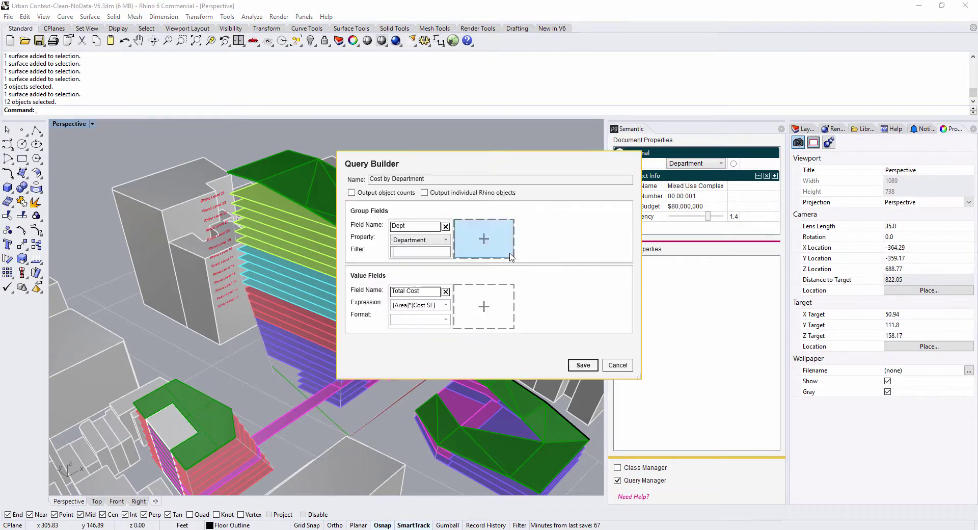
pyautogui.moveTo(498, 167); pyautogui.dragTo(328, 269)
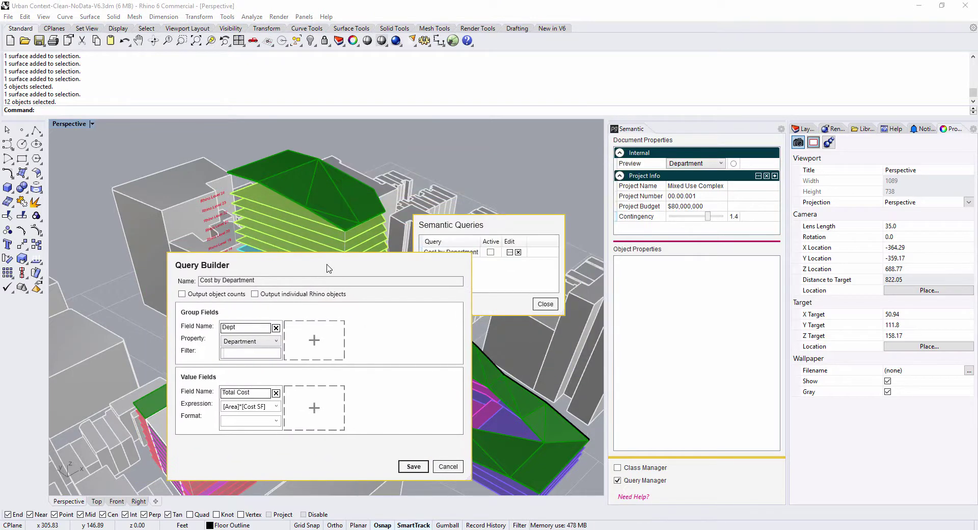
# Format Total Cost as $#,0, multiply its expression by [Contingency], and save the query
pyautogui.click(276, 421)
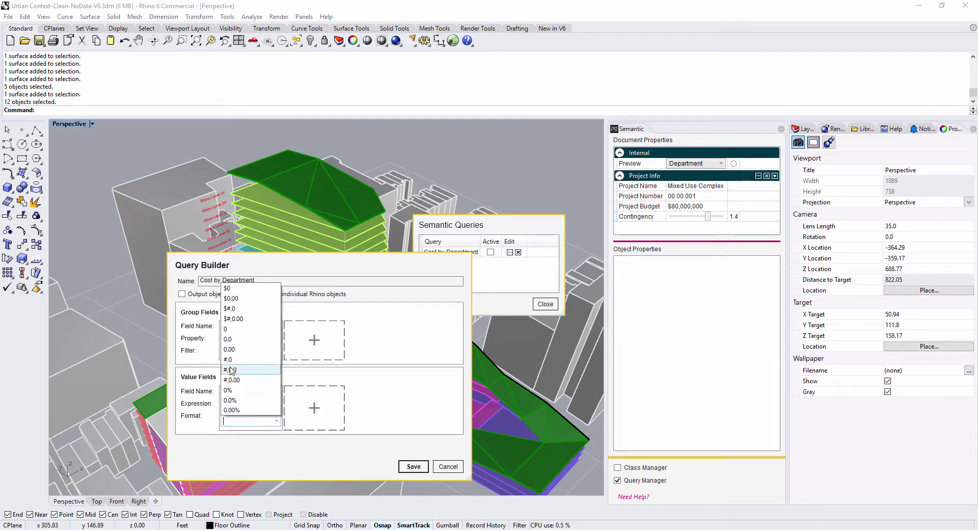
pyautogui.click(249, 310)
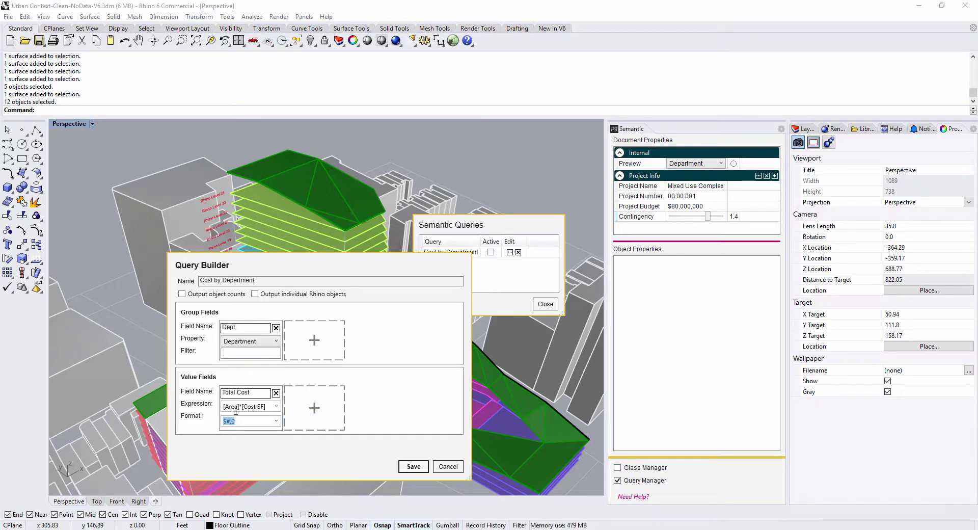
pyautogui.click(268, 406)
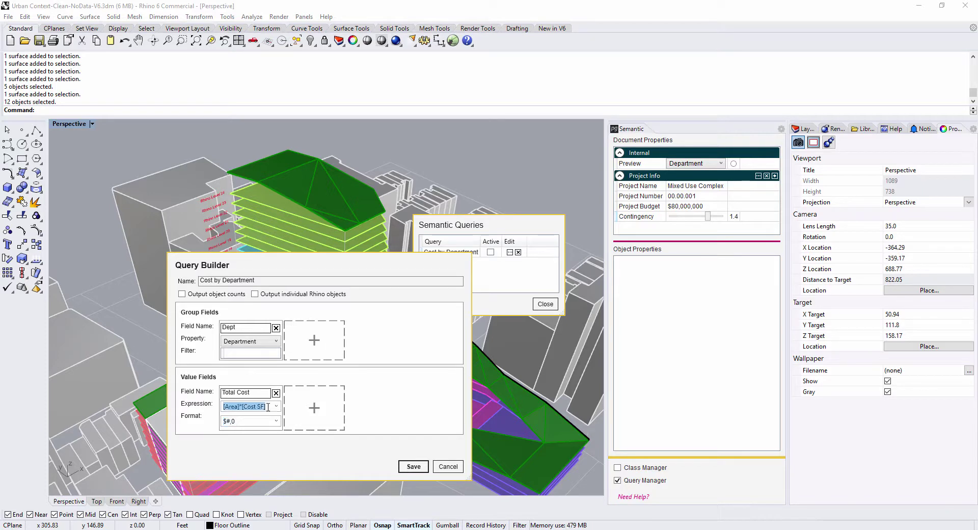
pyautogui.click(267, 406)
pyautogui.write('(')
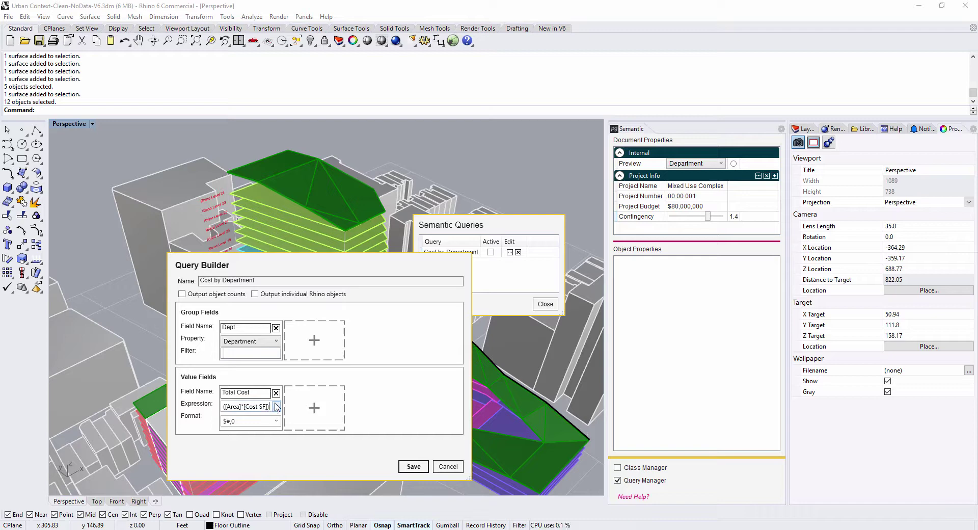
pyautogui.write('*')
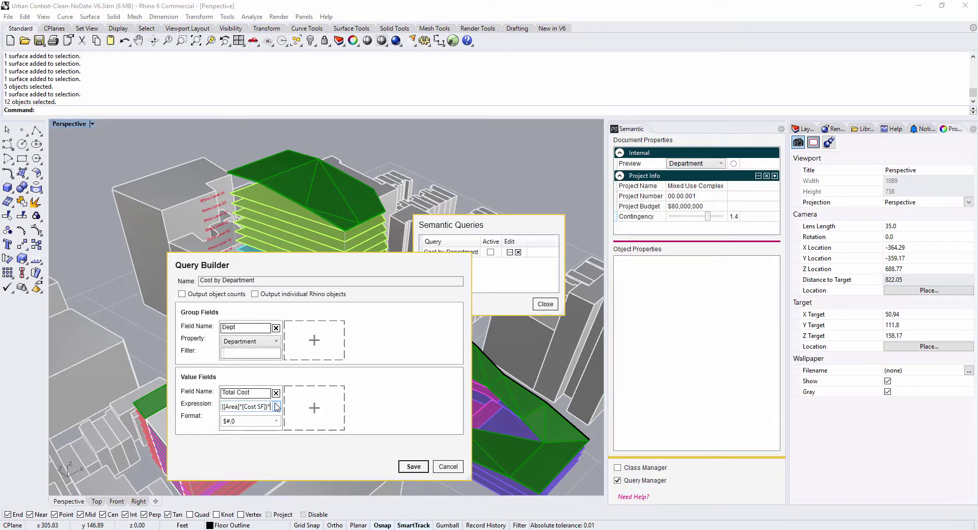
pyautogui.write('[')
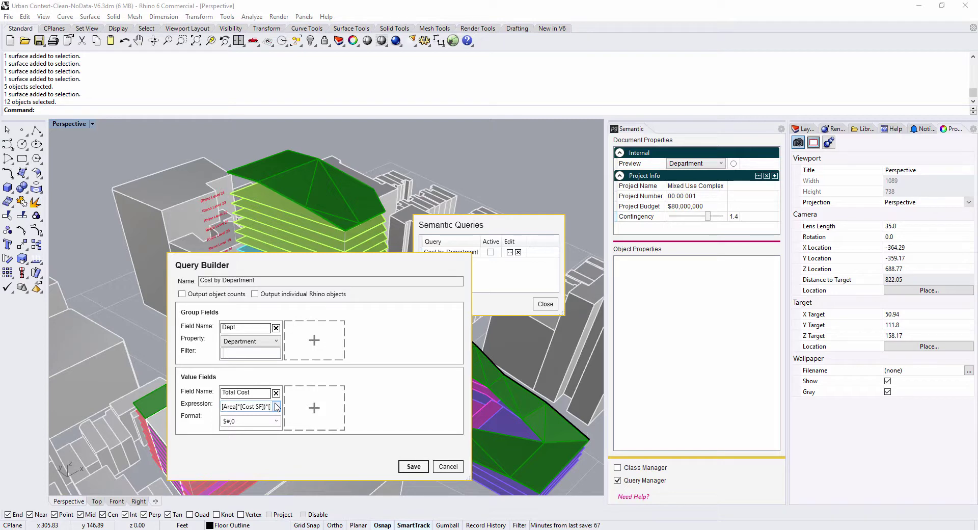
pyautogui.write('Conti')
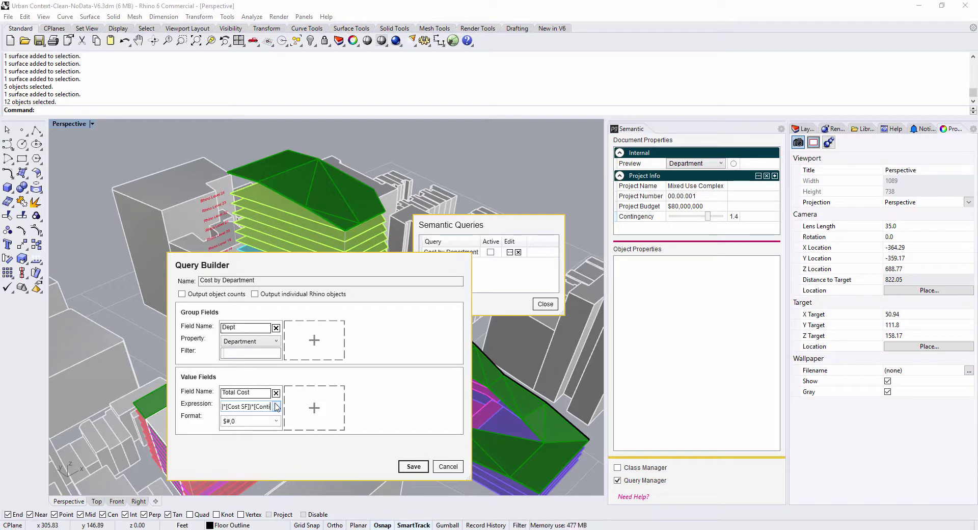
pyautogui.write('ngency]')
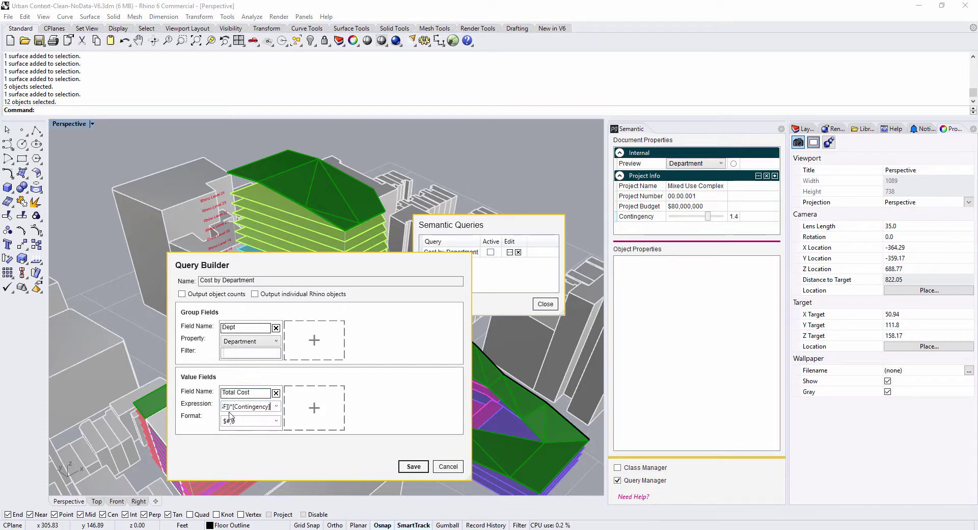
pyautogui.click(412, 467)
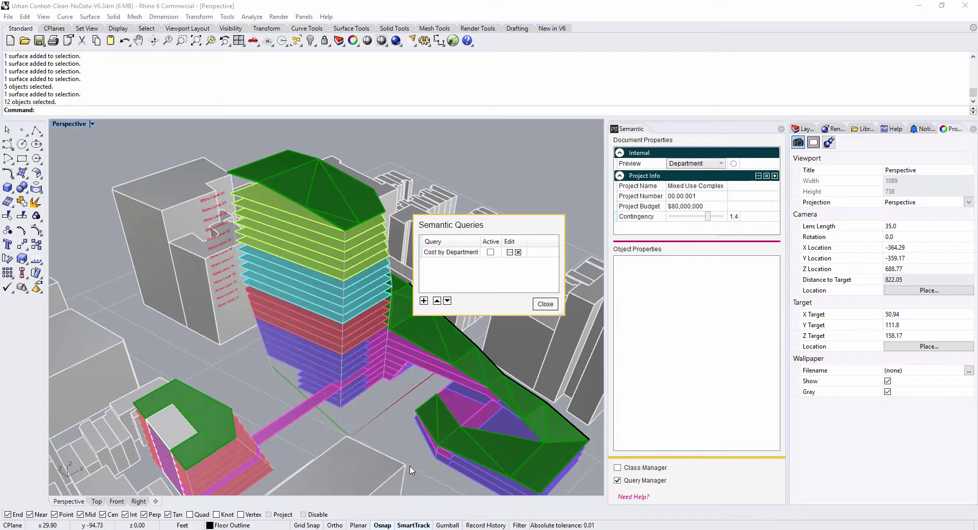
# Activate Cost by Department, enlarge its results window, and lower contingency to 1.3
pyautogui.click(490, 252)
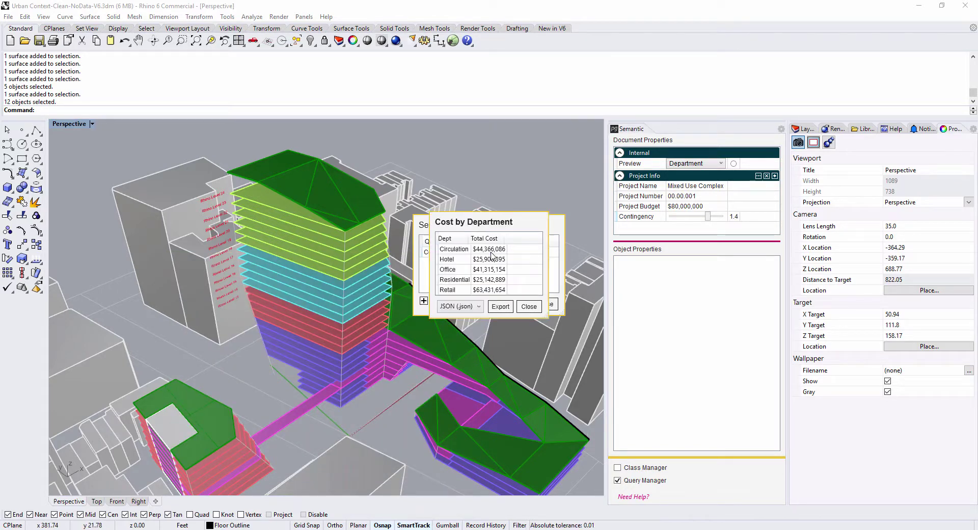
pyautogui.moveTo(521, 231); pyautogui.dragTo(271, 291)
pyautogui.moveTo(297, 377); pyautogui.dragTo(314, 396)
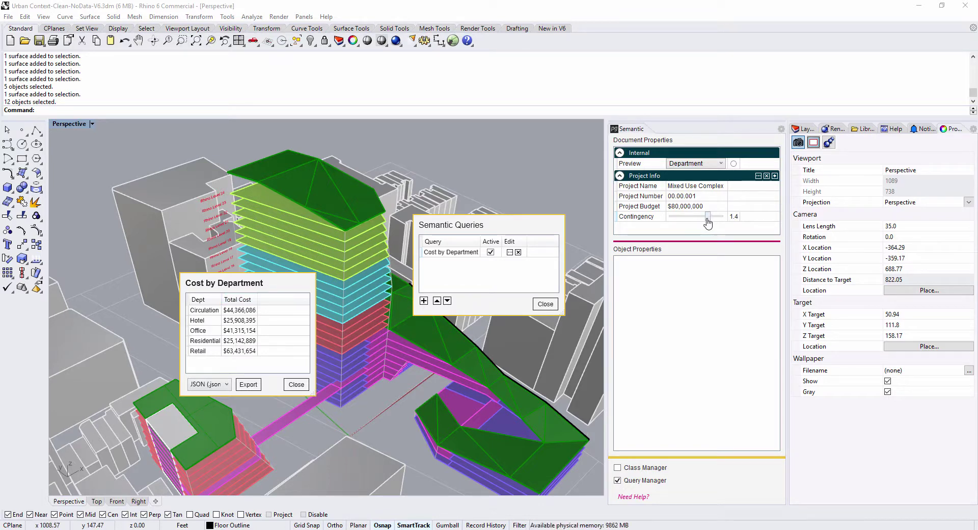
pyautogui.moveTo(709, 220)
pyautogui.mouseDown()
pyautogui.moveTo(679, 223)
pyautogui.moveTo(716, 228)
pyautogui.moveTo(706, 226)
pyautogui.mouseUp()
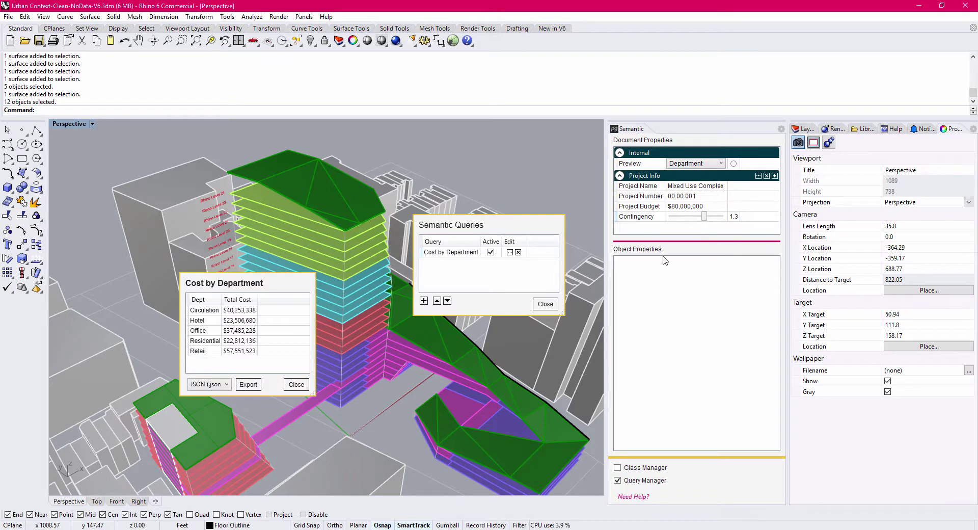
# Move the cost results window up and left, zoom into the tower, and show the export formats
pyautogui.click(220, 286)
pyautogui.moveTo(221, 286); pyautogui.dragTo(120, 258)
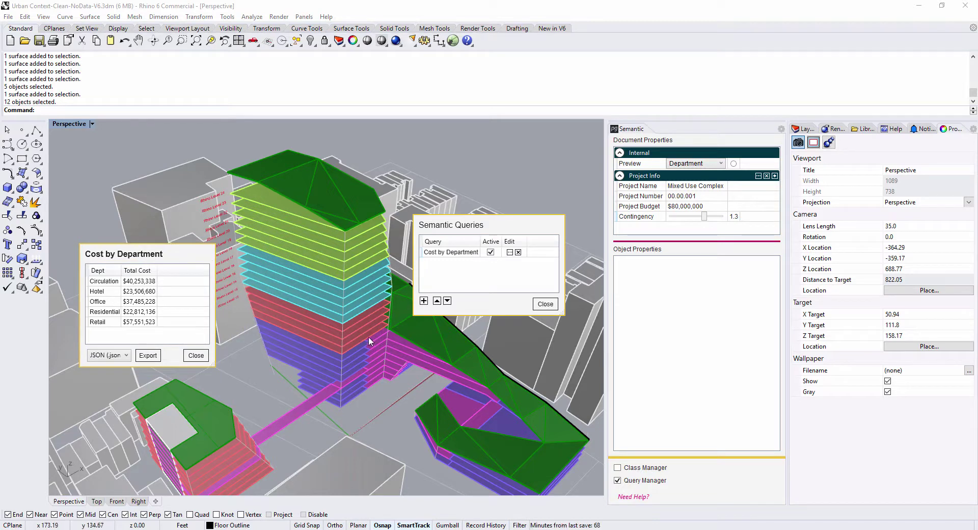
pyautogui.scroll(5, 369, 337)
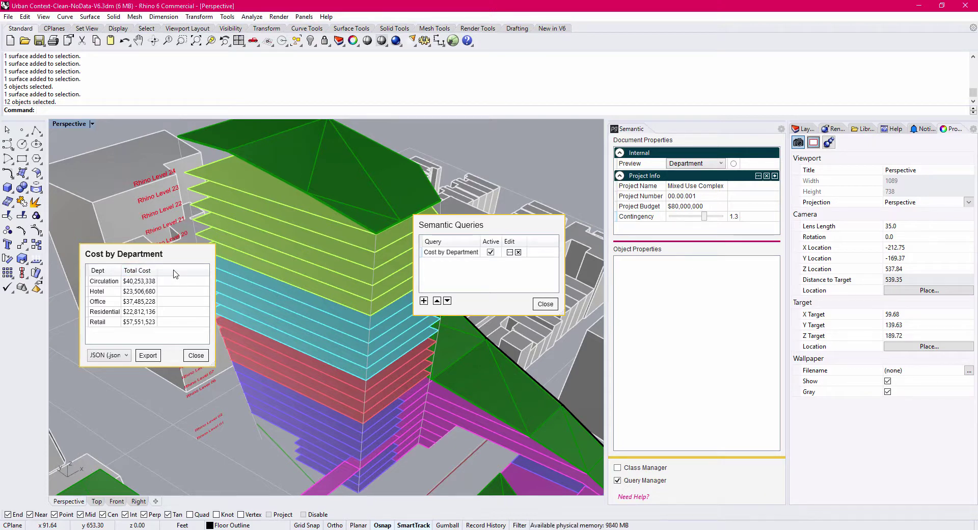
pyautogui.moveTo(174, 253); pyautogui.dragTo(179, 123)
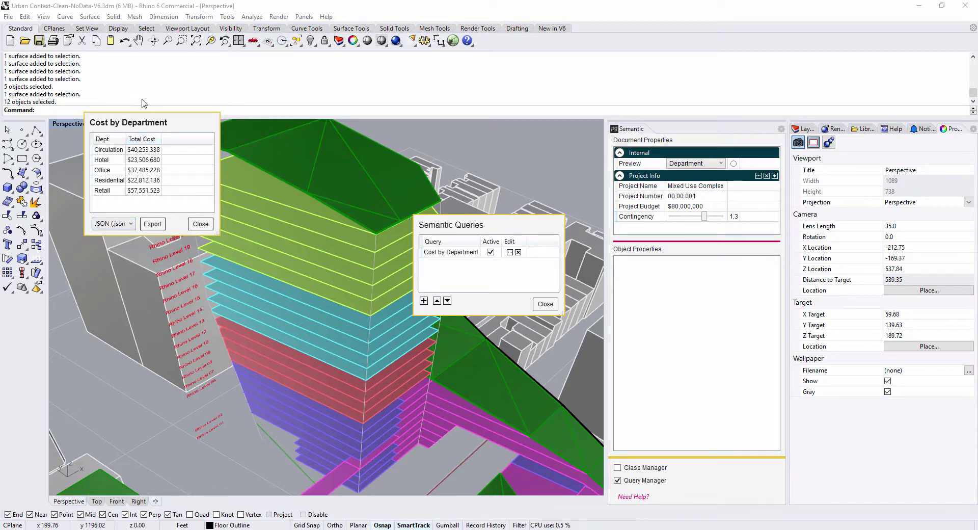
pyautogui.click(131, 224)
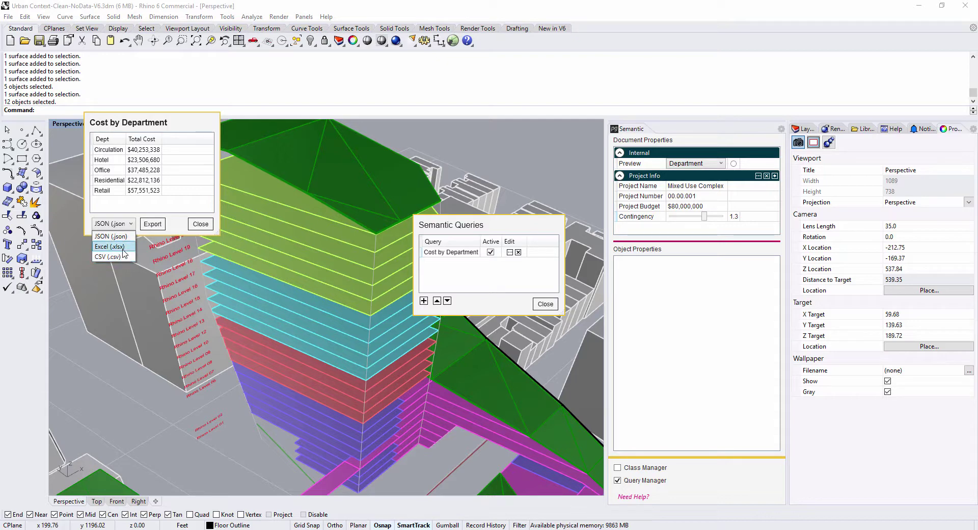
# Export the cost results as an Excel .xlsx file to Desktop > Conveyor Demo files > Recorded Demos
pyautogui.click(123, 249)
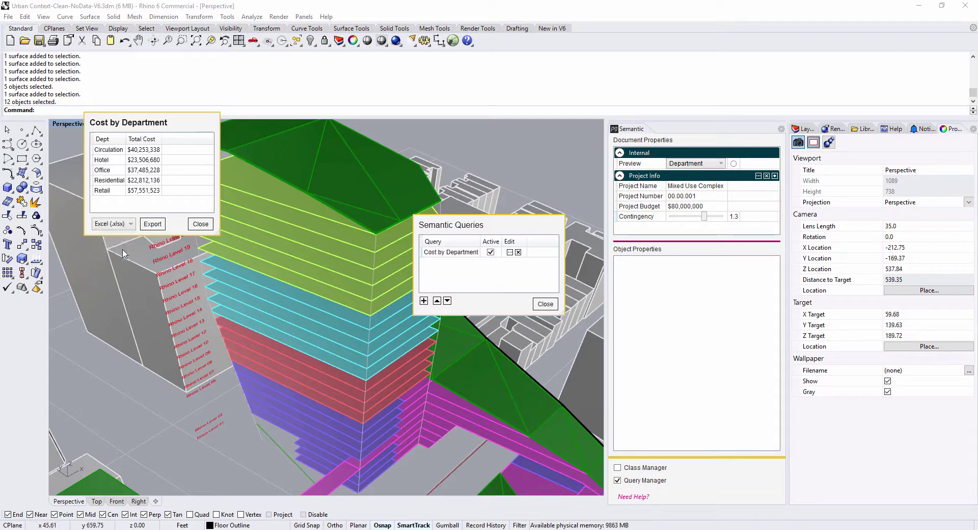
pyautogui.click(152, 224)
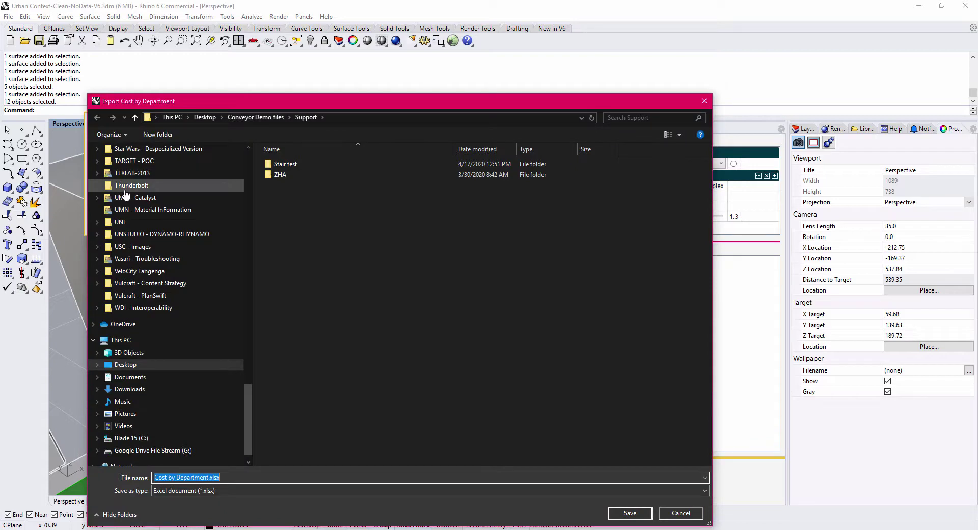
pyautogui.scroll(-5, 126, 194)
pyautogui.scroll(10, 126, 195)
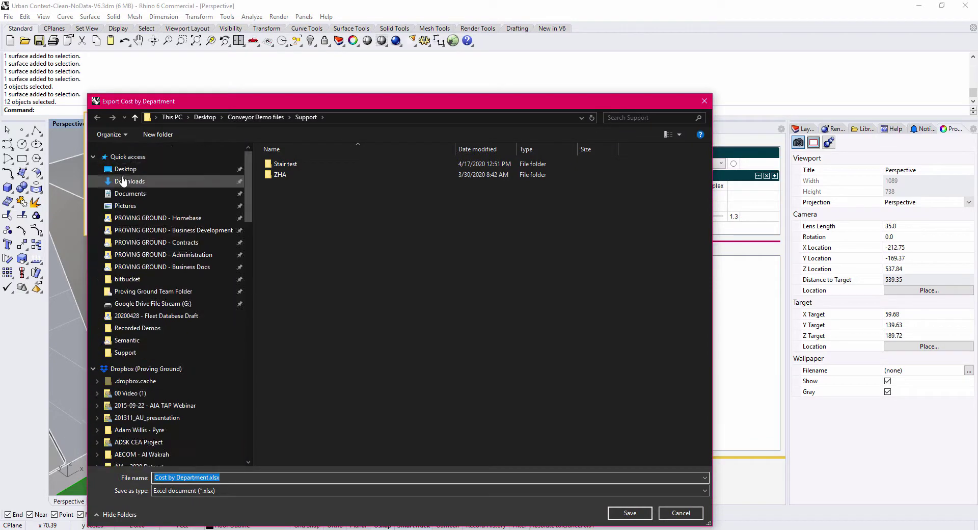
pyautogui.click(128, 170)
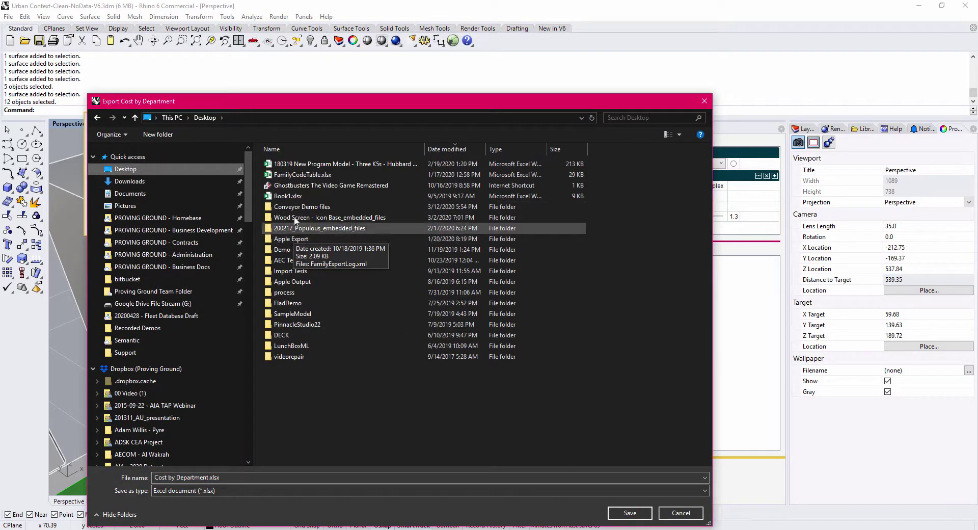
pyautogui.click(300, 206)
pyautogui.doubleClick(301, 207)
pyautogui.doubleClick(283, 164)
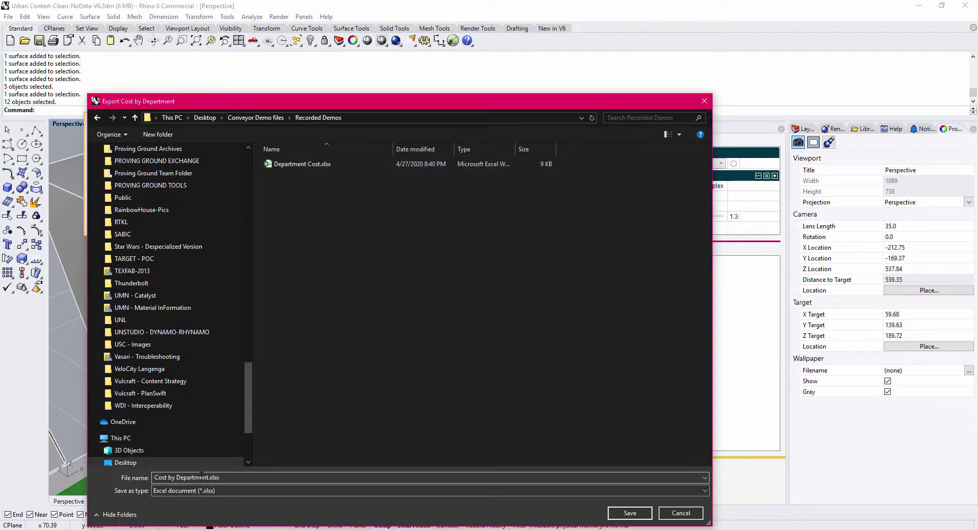
pyautogui.click(632, 513)
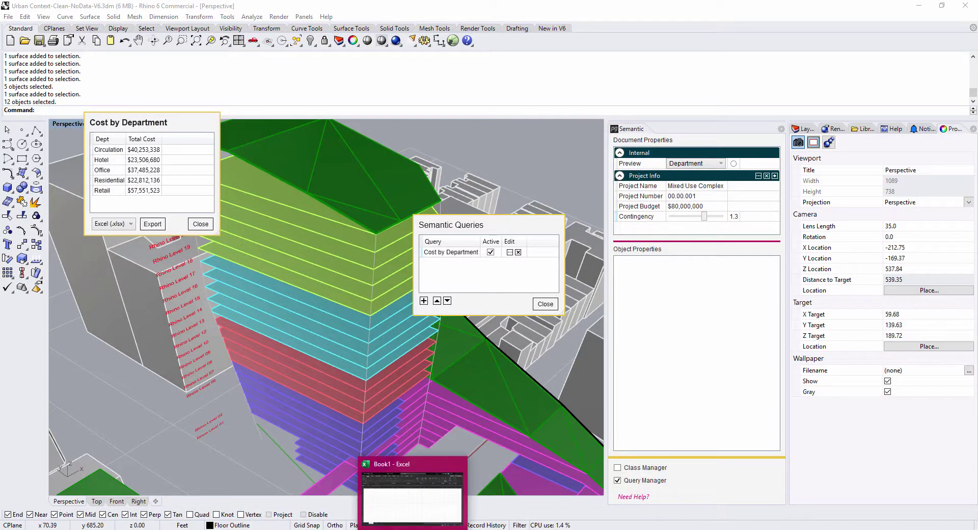
# Open Cost by Department.xlsx in Excel and widen column A to fit department names
pyautogui.click(412, 529)
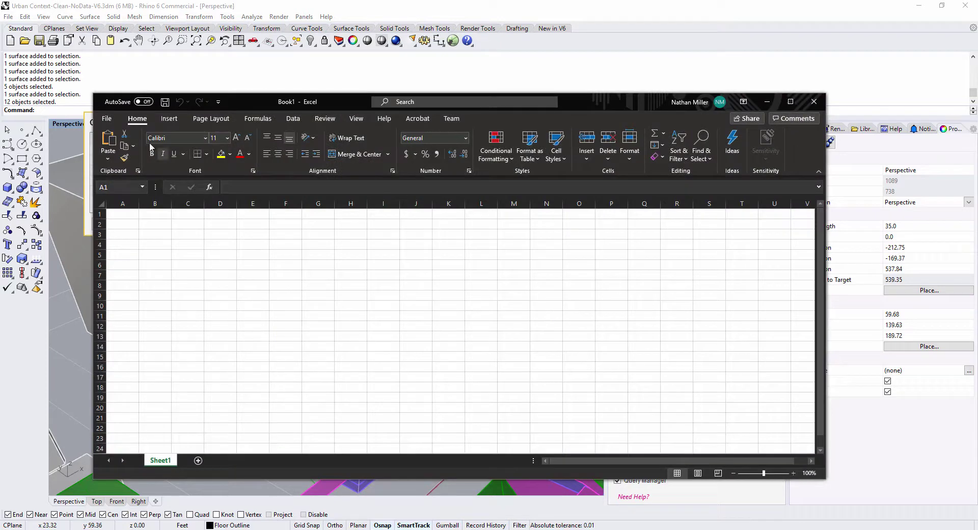
pyautogui.click(107, 119)
pyautogui.click(132, 184)
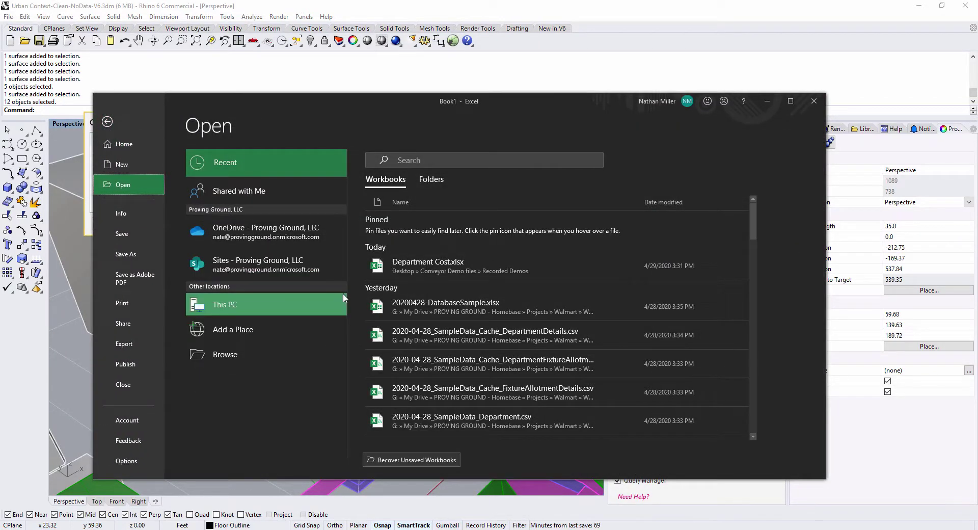
pyautogui.click(203, 360)
pyautogui.click(382, 164)
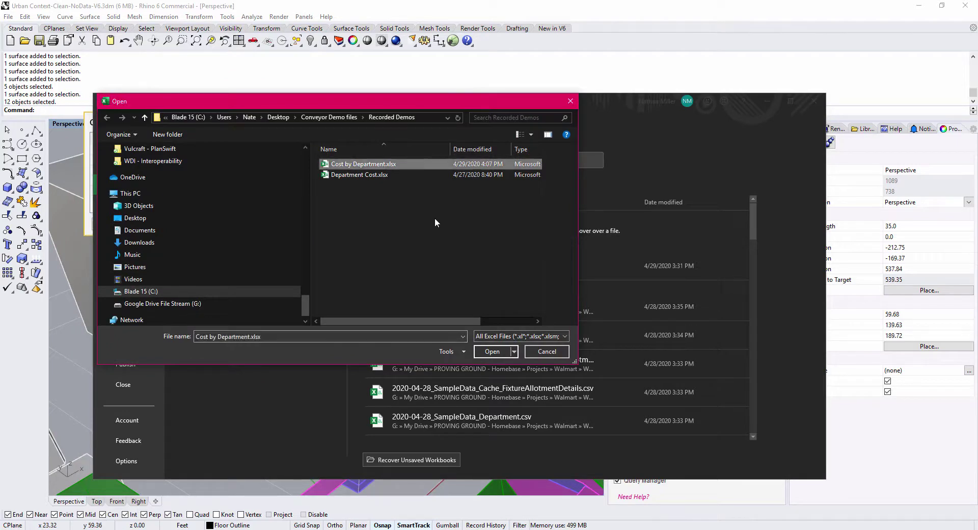
pyautogui.click(492, 352)
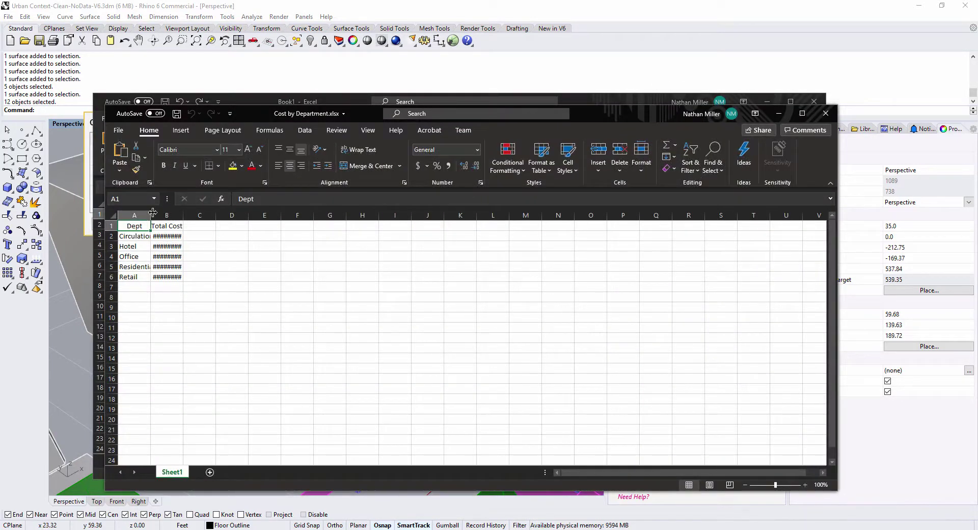
pyautogui.moveTo(151, 215); pyautogui.dragTo(225, 215)
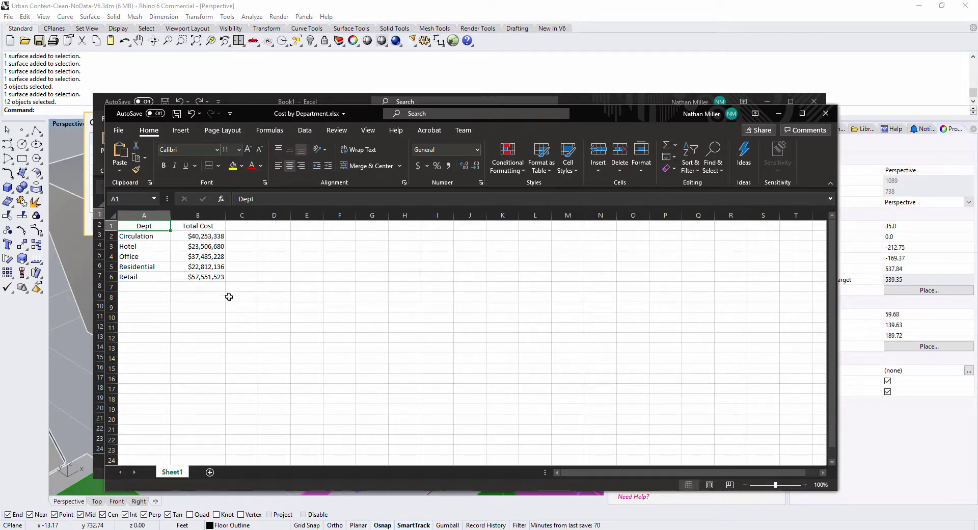
# Back in Rhino, move the Cost by Department results to the top-left and zoom the Perspective view
pyautogui.click(441, 13)
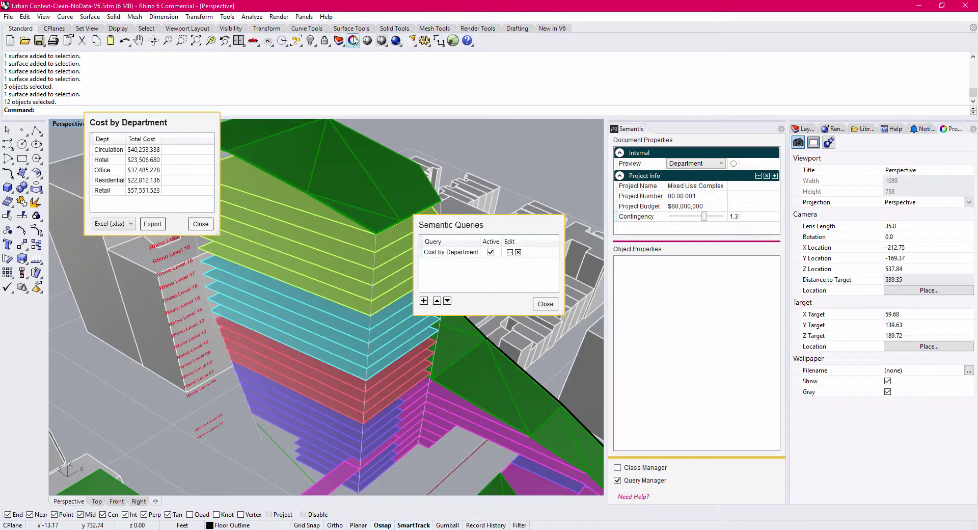
pyautogui.moveTo(173, 127); pyautogui.dragTo(116, 99)
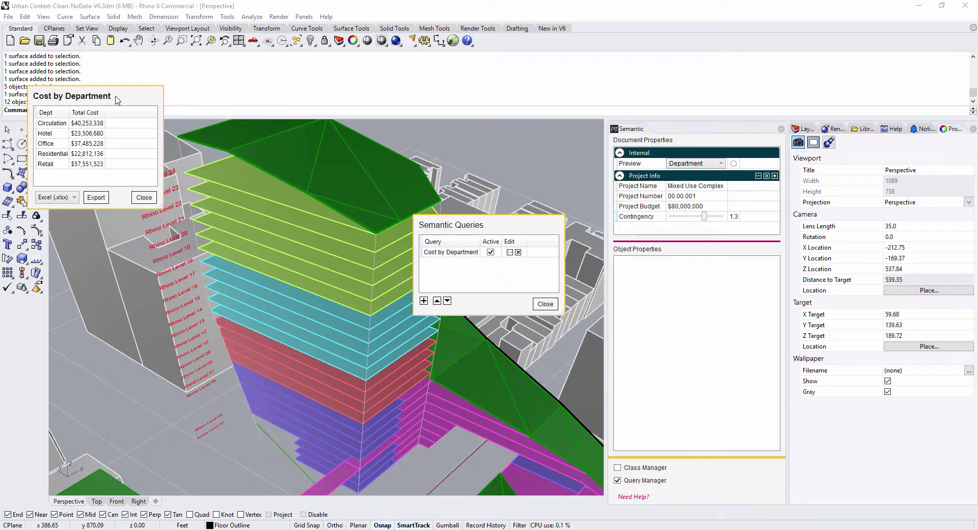
pyautogui.scroll(-5, 335, 323)
pyautogui.scroll(3, 336, 323)
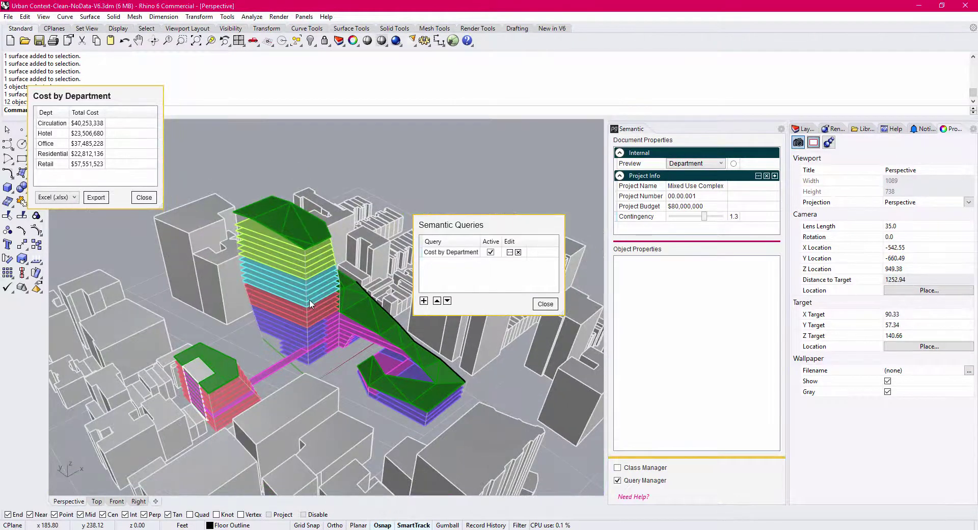